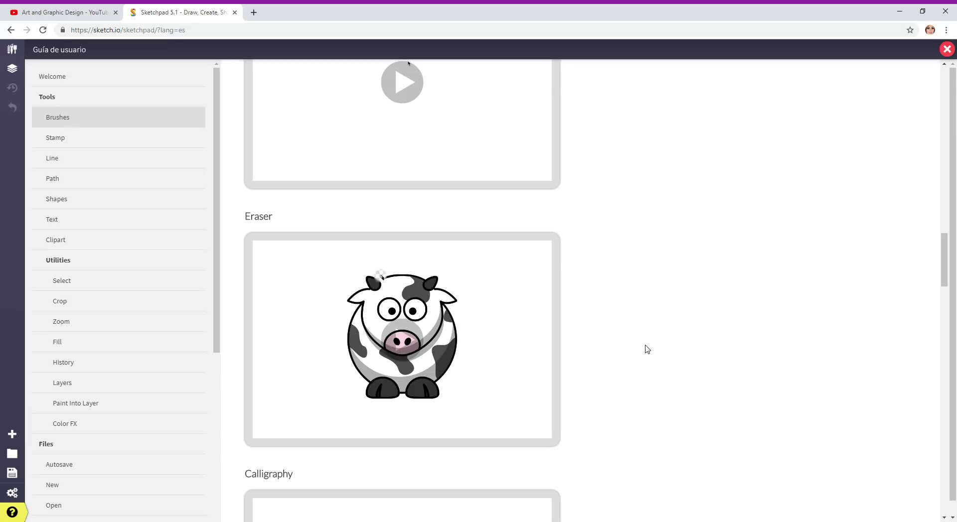
Replace the browser address with sketch.io and load the site
{"action": "left_click", "coordinate": [354, 34]}
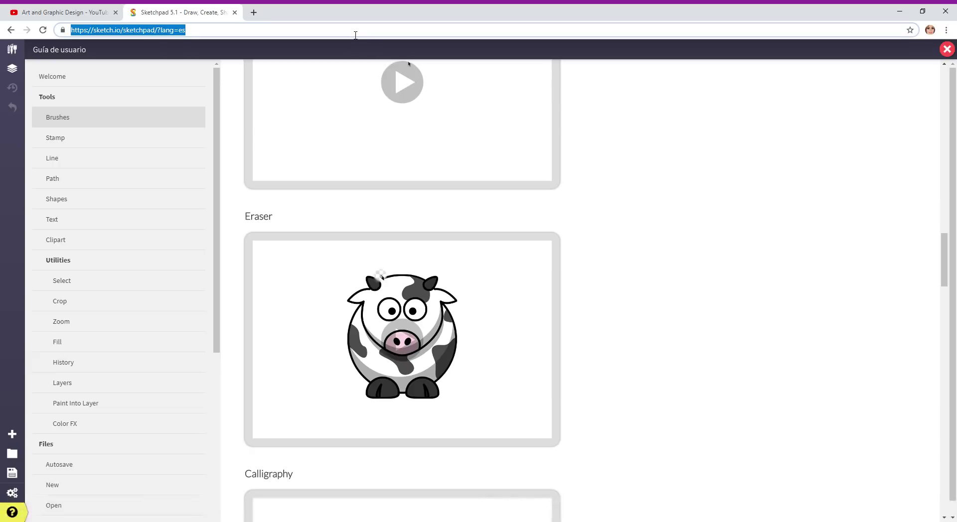
{"action": "type", "text": "sk"}
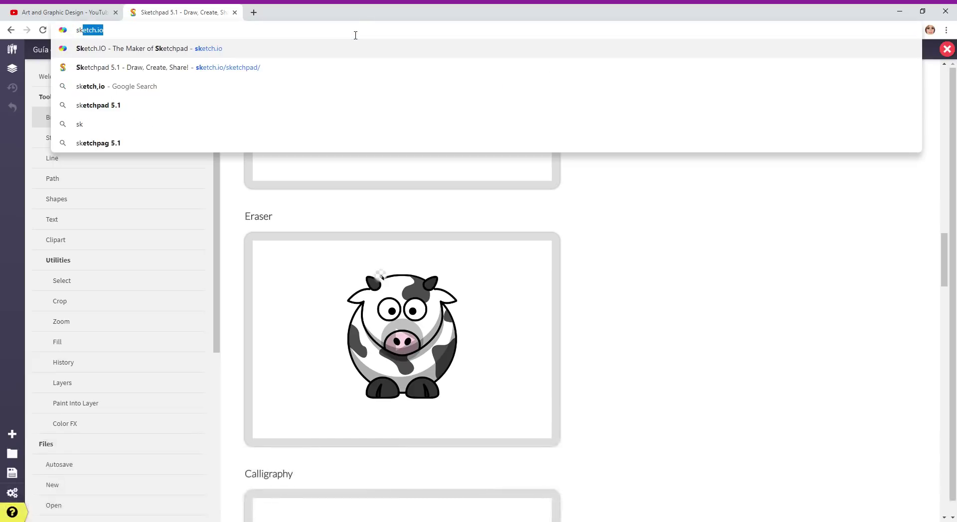
{"action": "type", "text": "etch"}
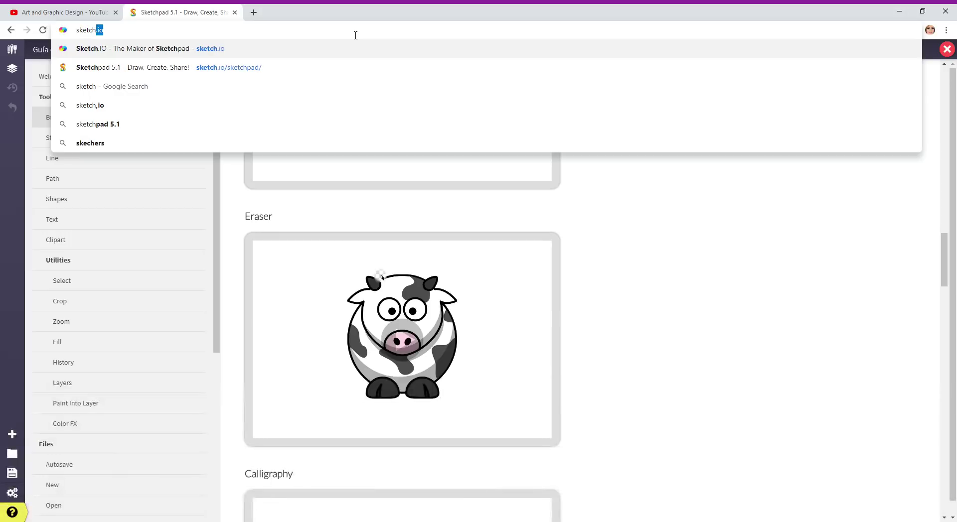
{"action": "type", "text": ".io"}
{"action": "key", "text": "Return"}
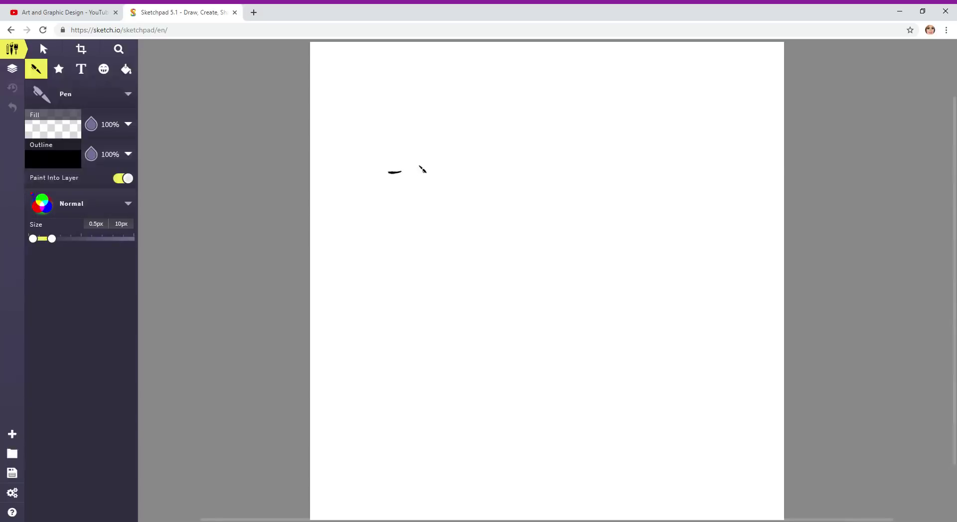
Draw a black pen loop, set the pen outline to yellow f3f112, then switch it to gradient
{"action": "mouse_move", "coordinate": [404, 160]}
{"action": "left_mouse_down"}
{"action": "mouse_move", "coordinate": [450, 180]}
{"action": "mouse_move", "coordinate": [484, 167]}
{"action": "left_mouse_up"}
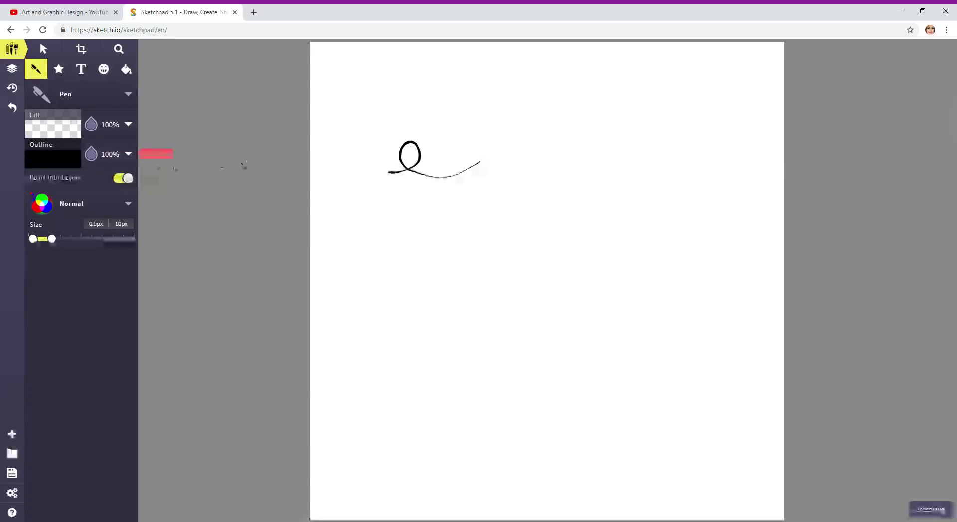
{"action": "left_click", "coordinate": [61, 160]}
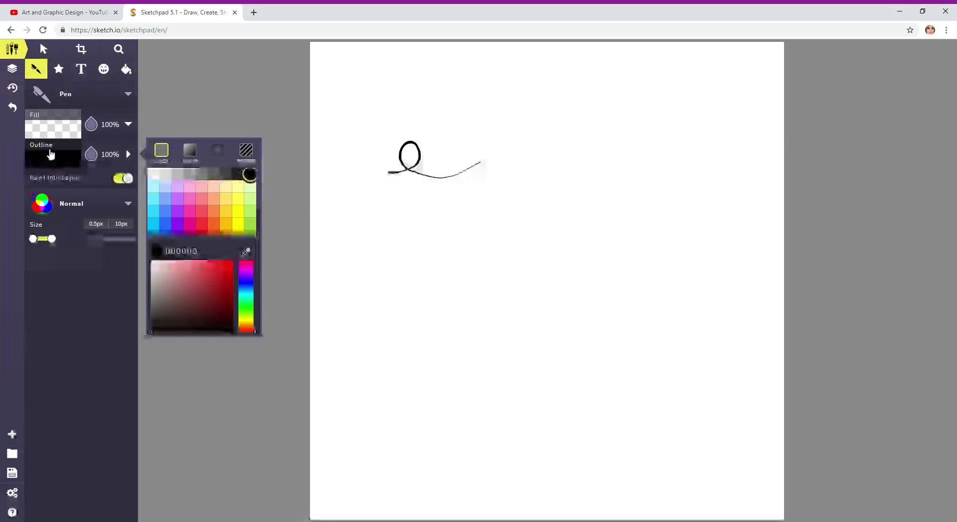
{"action": "left_click", "coordinate": [153, 199]}
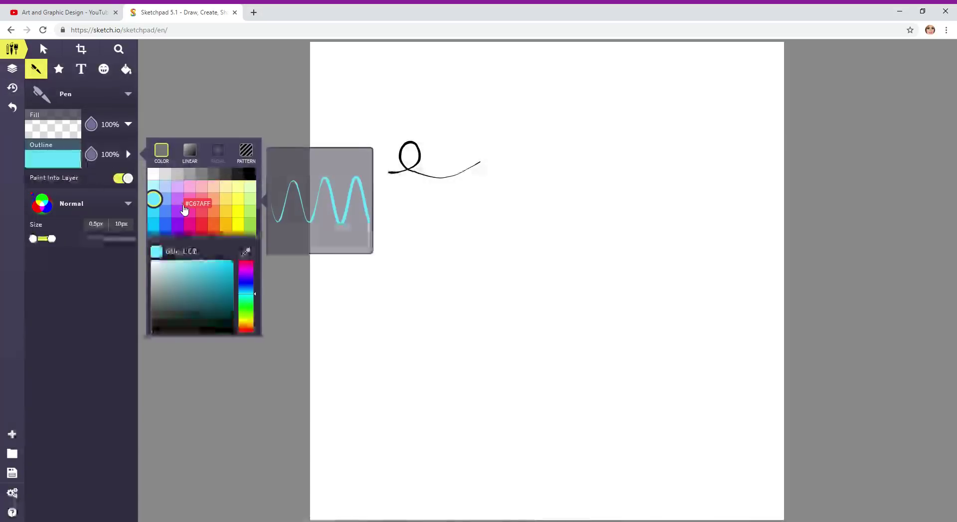
{"action": "left_click", "coordinate": [183, 212]}
{"action": "left_click", "coordinate": [213, 186]}
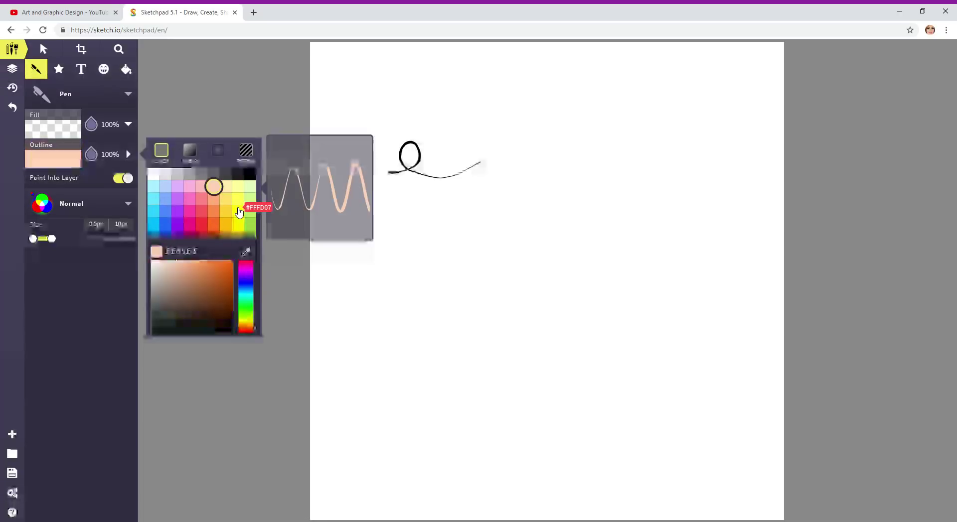
{"action": "left_click", "coordinate": [237, 212]}
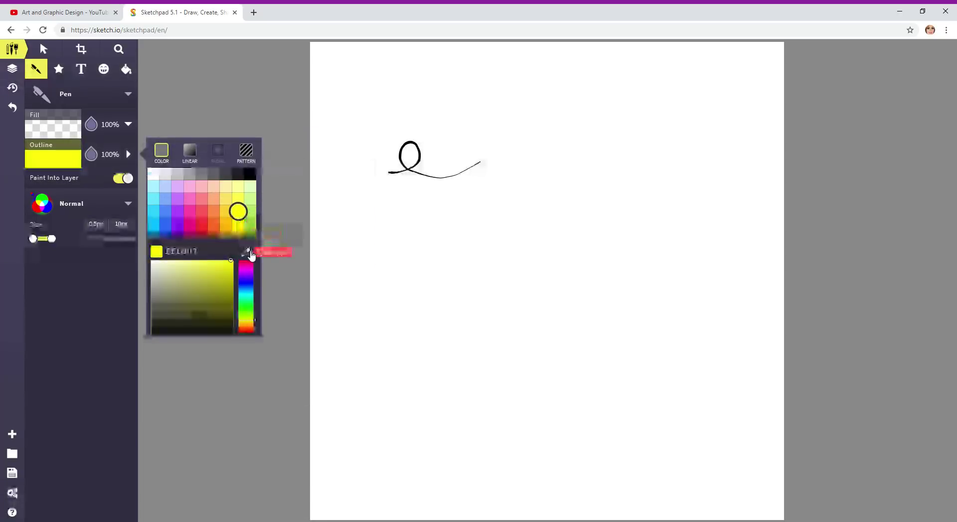
{"action": "left_click", "coordinate": [226, 261]}
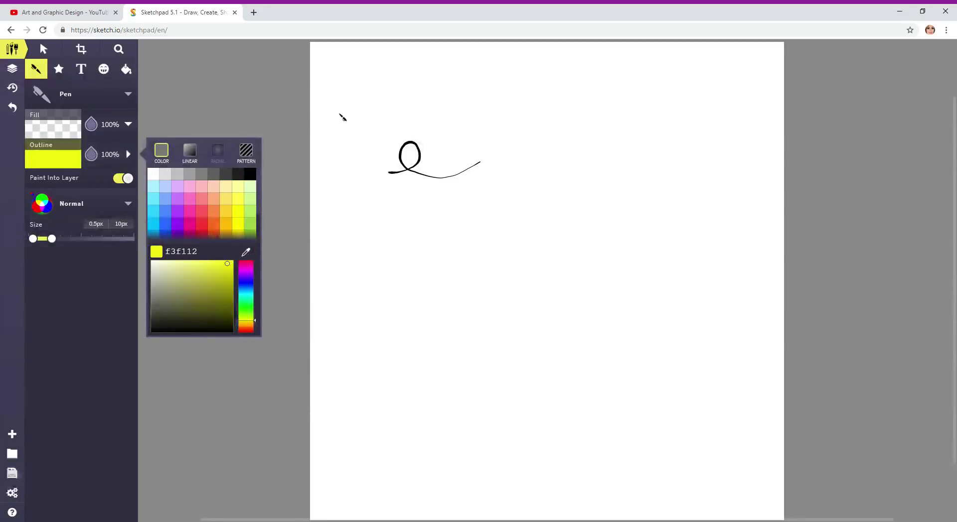
{"action": "left_click", "coordinate": [192, 153]}
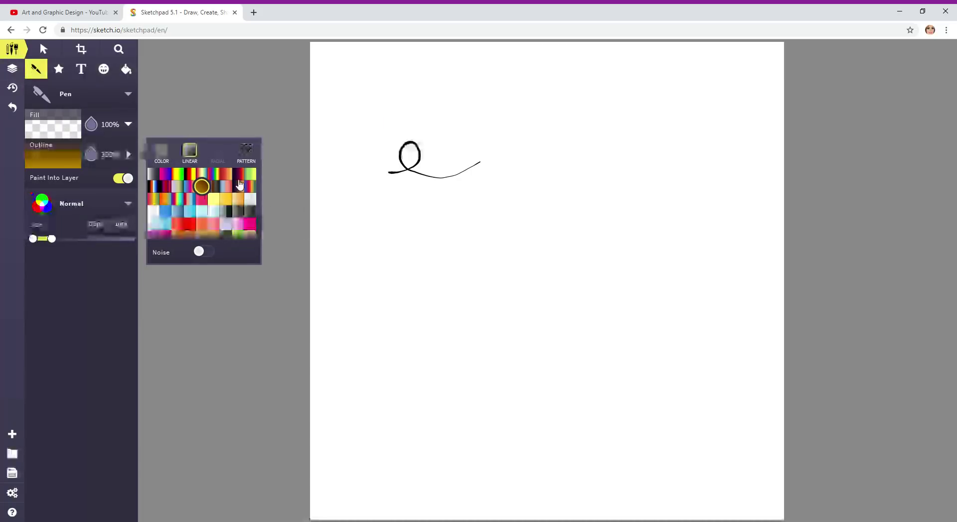
Apply a blue pattern to the pen outline and draw a thin two-part blue curve around the loop
{"action": "left_click", "coordinate": [218, 149]}
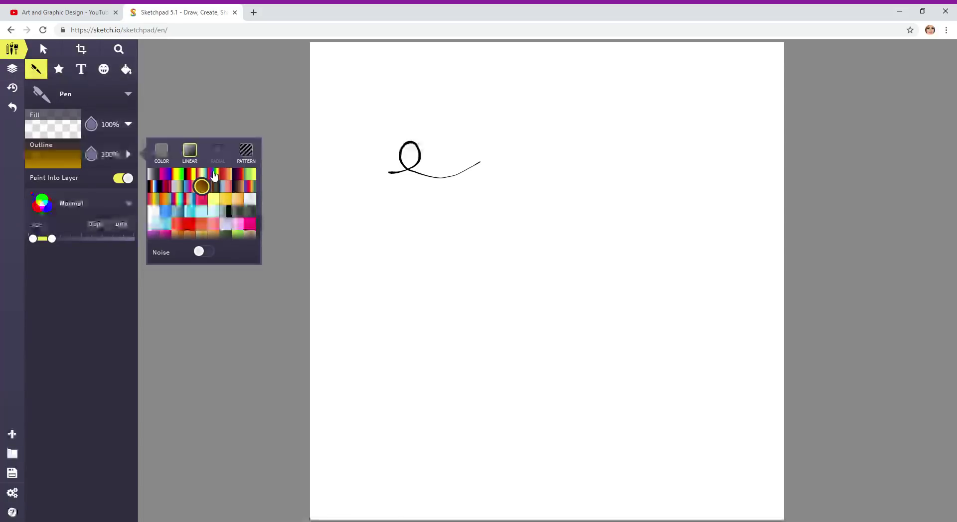
{"action": "left_click", "coordinate": [247, 152]}
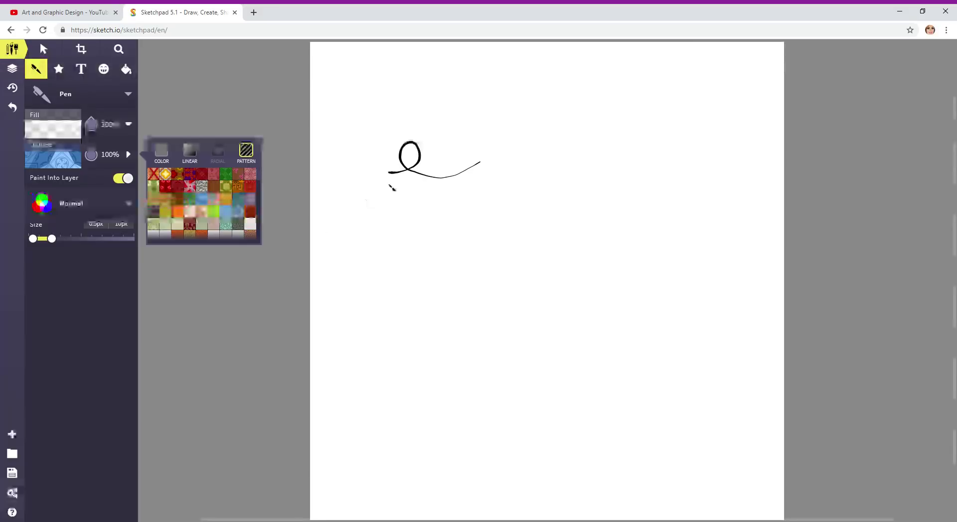
{"action": "mouse_move", "coordinate": [417, 152]}
{"action": "left_mouse_down"}
{"action": "mouse_move", "coordinate": [438, 139]}
{"action": "mouse_move", "coordinate": [477, 203]}
{"action": "left_mouse_up"}
{"action": "left_click_drag", "start_coordinate": [433, 251], "coordinate": [517, 250]}
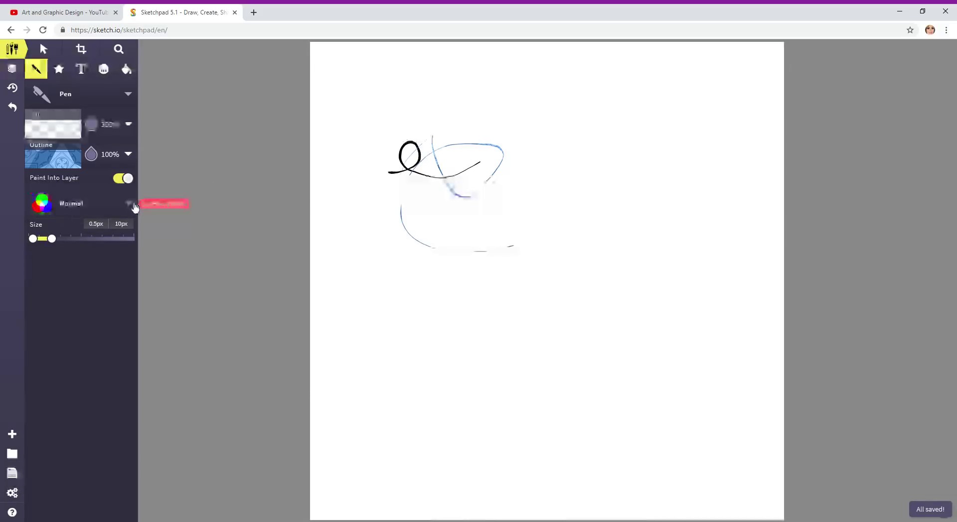
{"action": "left_click", "coordinate": [66, 212]}
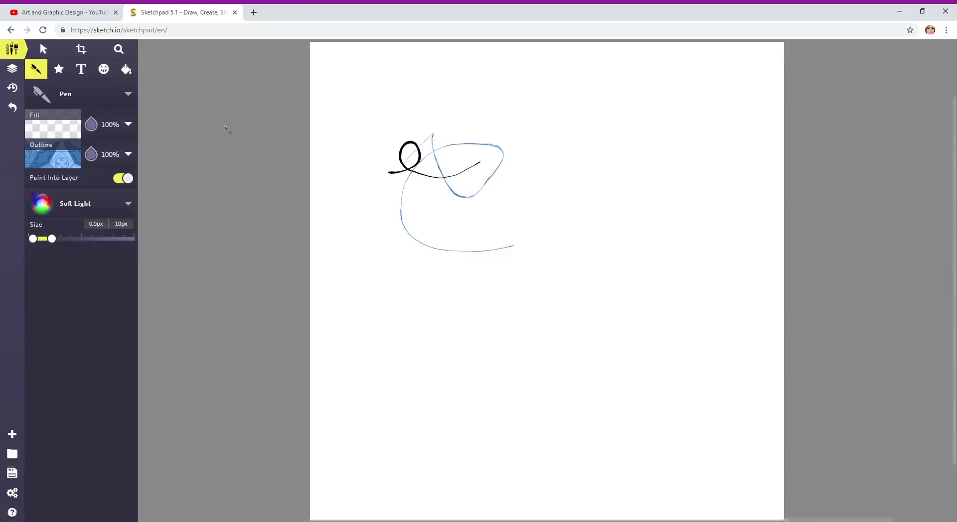
{"action": "left_click", "coordinate": [58, 130]}
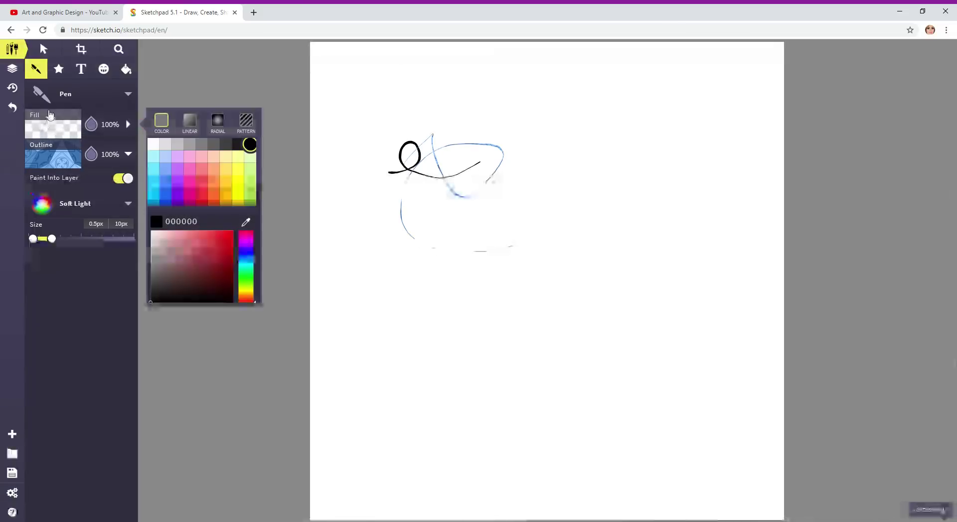
{"action": "left_click", "coordinate": [165, 158]}
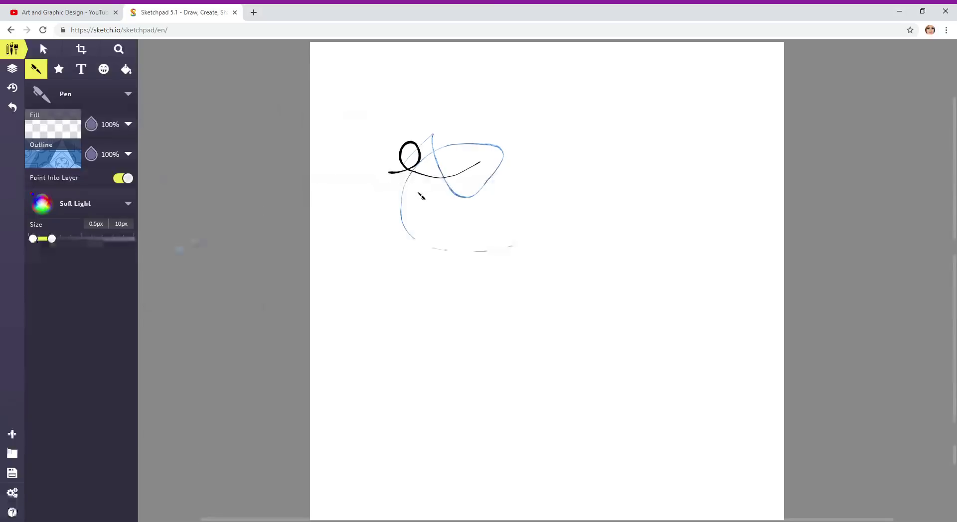
{"action": "left_click", "coordinate": [419, 196]}
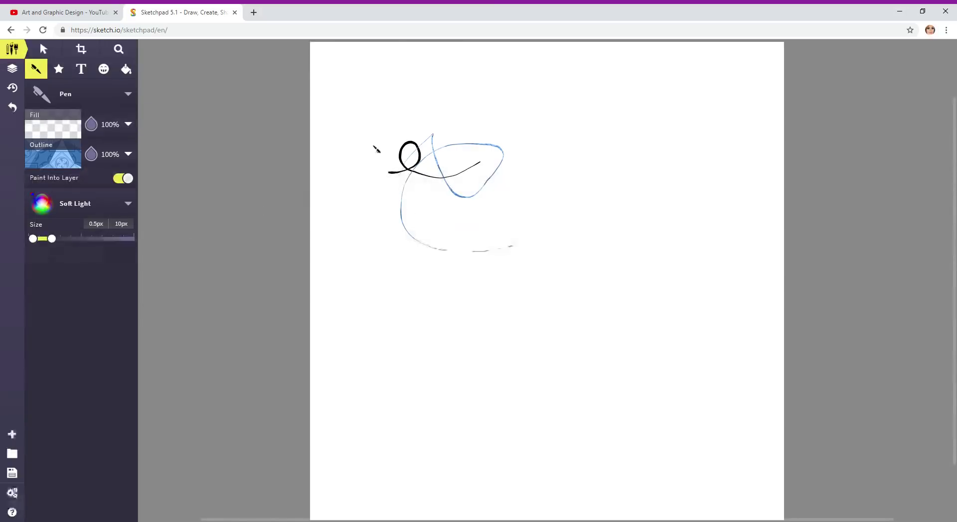
{"action": "left_click", "coordinate": [128, 204]}
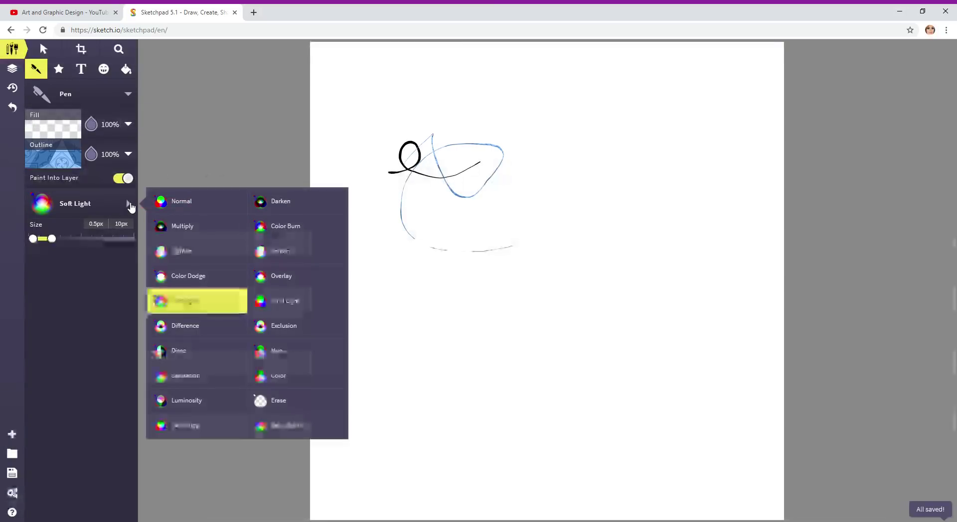
{"action": "left_click", "coordinate": [196, 200]}
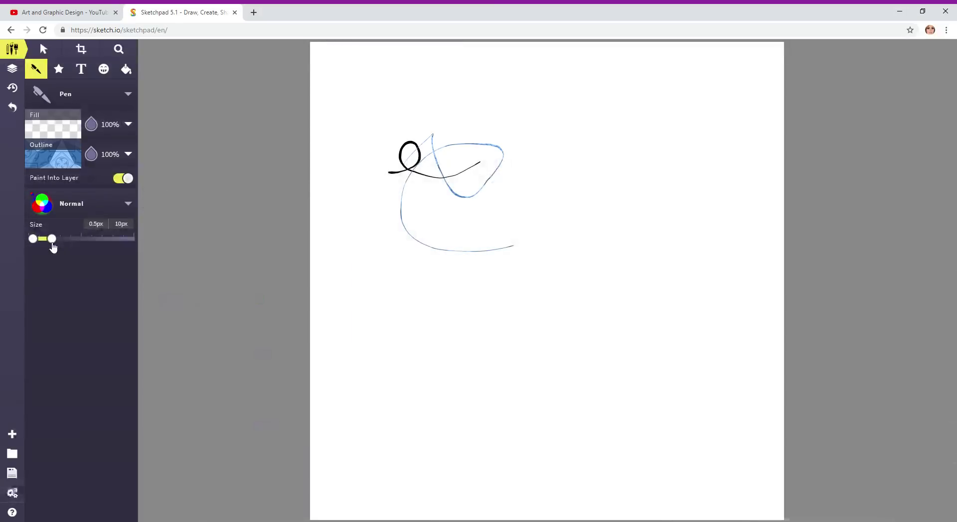
{"action": "left_click_drag", "start_coordinate": [52, 240], "coordinate": [50, 243]}
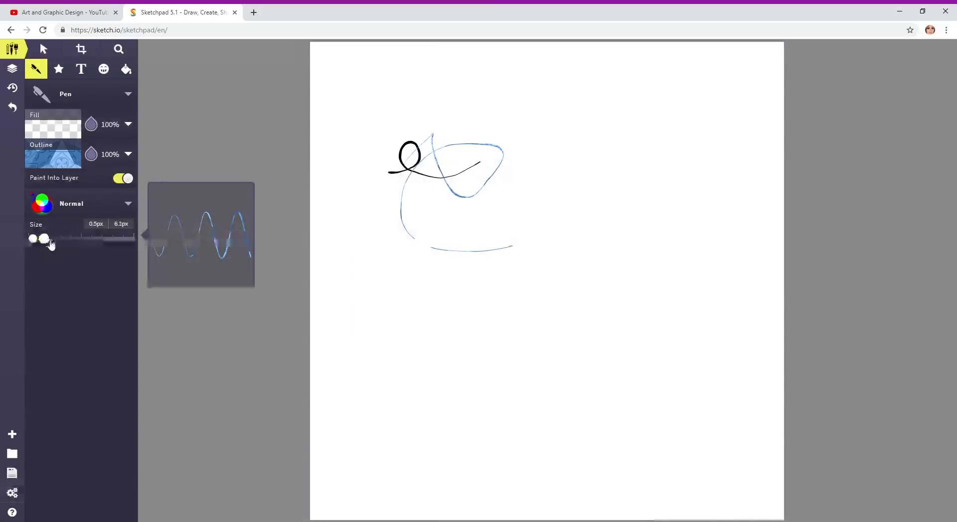
Raise the pen's maximum size to 27px and sweep two thick blue patterned wavy strokes across the loop
{"action": "mouse_move", "coordinate": [50, 243]}
{"action": "left_mouse_down"}
{"action": "mouse_move", "coordinate": [133, 246]}
{"action": "mouse_move", "coordinate": [89, 245]}
{"action": "left_mouse_up"}
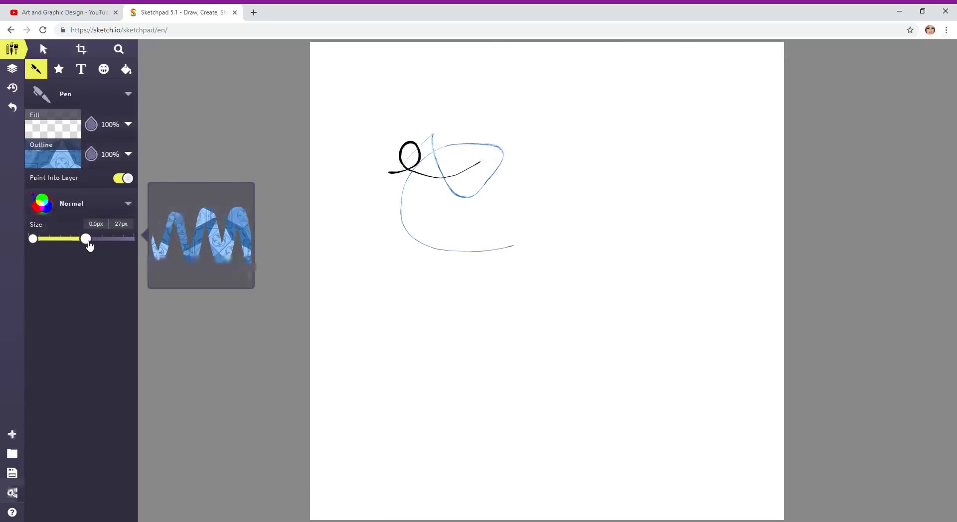
{"action": "mouse_move", "coordinate": [397, 262]}
{"action": "left_mouse_down"}
{"action": "mouse_move", "coordinate": [471, 194]}
{"action": "mouse_move", "coordinate": [508, 219]}
{"action": "mouse_move", "coordinate": [524, 273]}
{"action": "mouse_move", "coordinate": [575, 285]}
{"action": "mouse_move", "coordinate": [618, 230]}
{"action": "mouse_move", "coordinate": [606, 199]}
{"action": "mouse_move", "coordinate": [562, 212]}
{"action": "mouse_move", "coordinate": [536, 257]}
{"action": "left_mouse_up"}
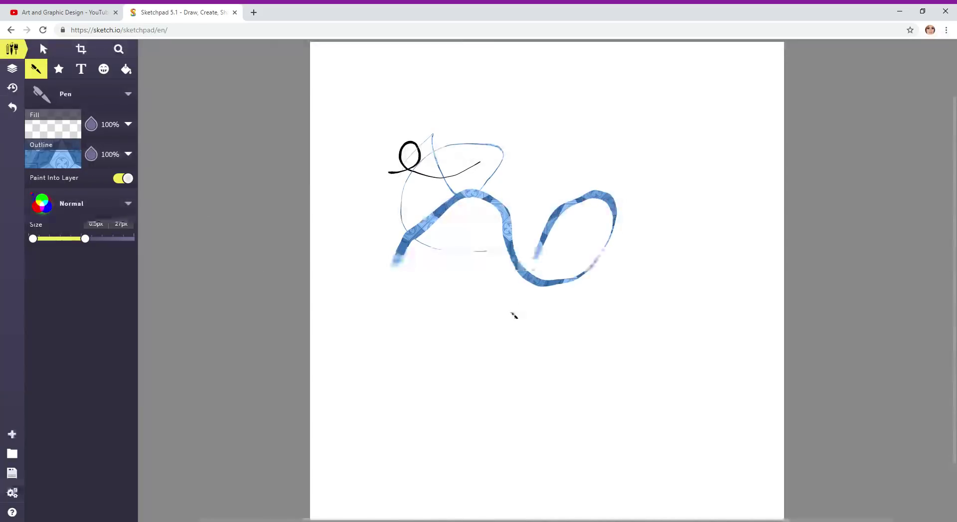
{"action": "mouse_move", "coordinate": [514, 315]}
{"action": "left_mouse_down"}
{"action": "mouse_move", "coordinate": [453, 139]}
{"action": "mouse_move", "coordinate": [486, 134]}
{"action": "mouse_move", "coordinate": [559, 95]}
{"action": "mouse_move", "coordinate": [636, 126]}
{"action": "mouse_move", "coordinate": [652, 205]}
{"action": "mouse_move", "coordinate": [526, 289]}
{"action": "mouse_move", "coordinate": [529, 317]}
{"action": "mouse_move", "coordinate": [579, 325]}
{"action": "left_mouse_up"}
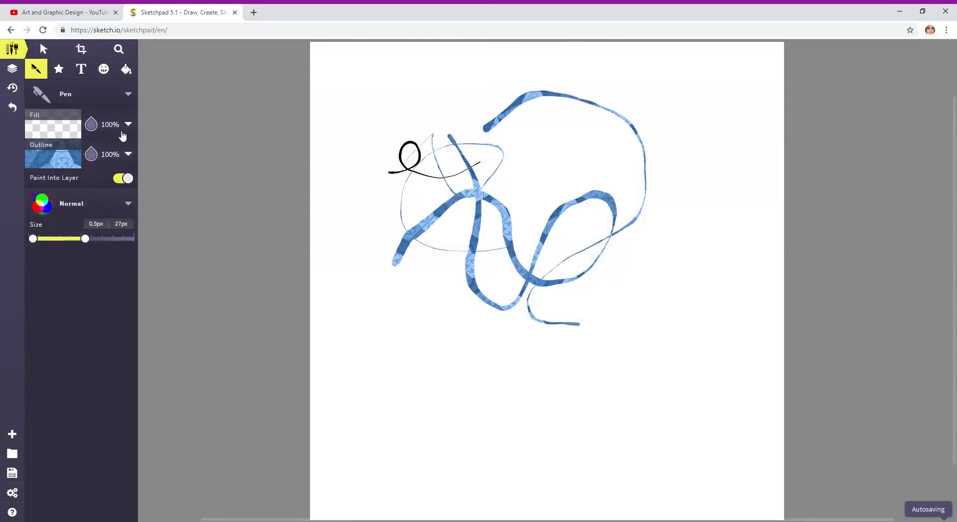
Draw a thick blue Tile Brush arc across the top of the canvas
{"action": "left_click", "coordinate": [129, 96]}
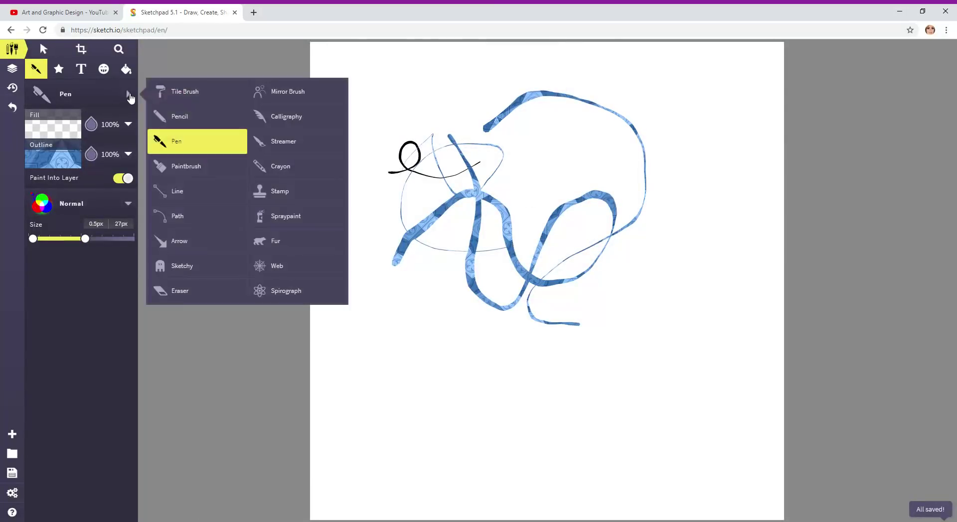
{"action": "left_click", "coordinate": [196, 95]}
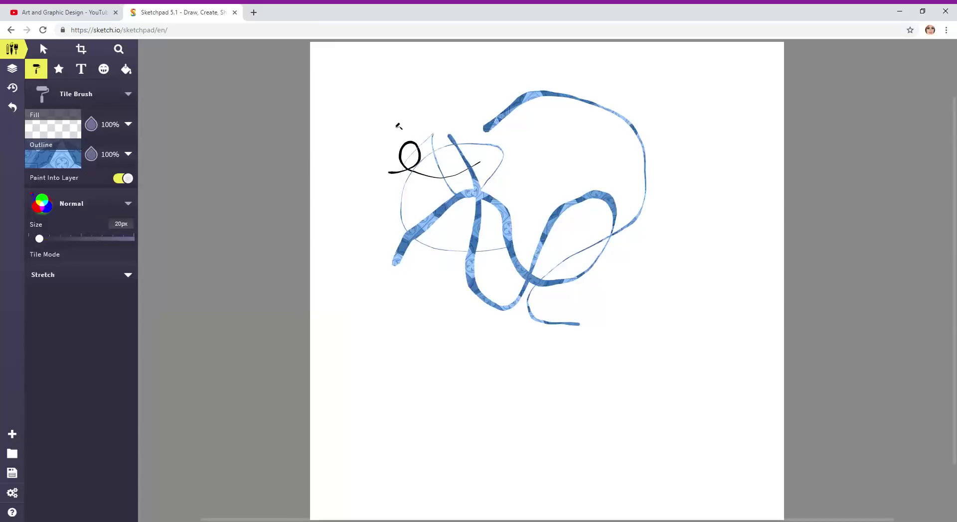
{"action": "mouse_move", "coordinate": [398, 125]}
{"action": "left_mouse_down"}
{"action": "mouse_move", "coordinate": [482, 95]}
{"action": "mouse_move", "coordinate": [577, 231]}
{"action": "left_mouse_up"}
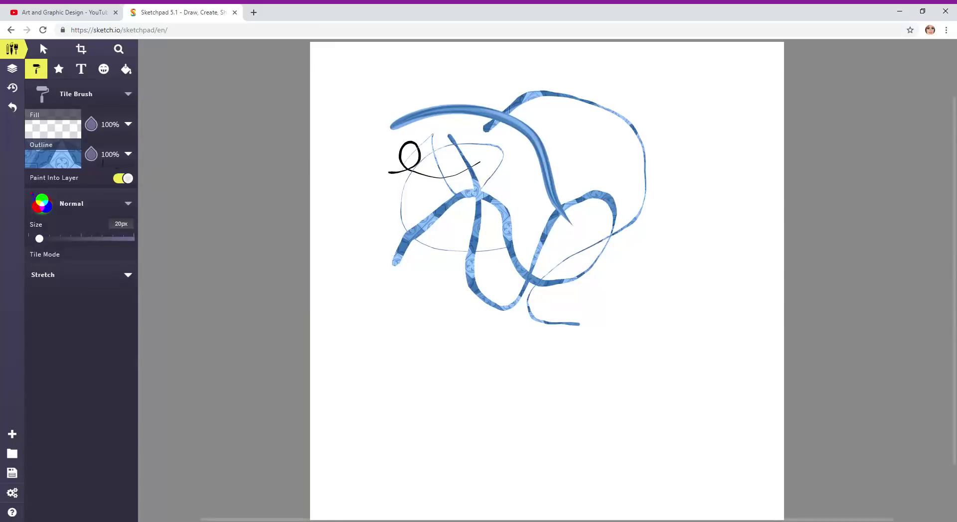
Draw a thin stepped Pencil line below the scribble
{"action": "left_click", "coordinate": [128, 94]}
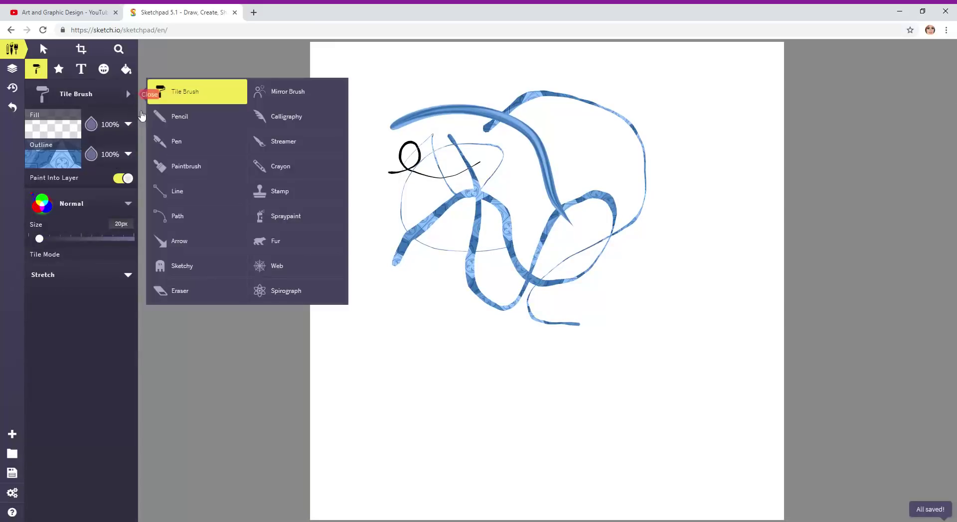
{"action": "left_click", "coordinate": [183, 118]}
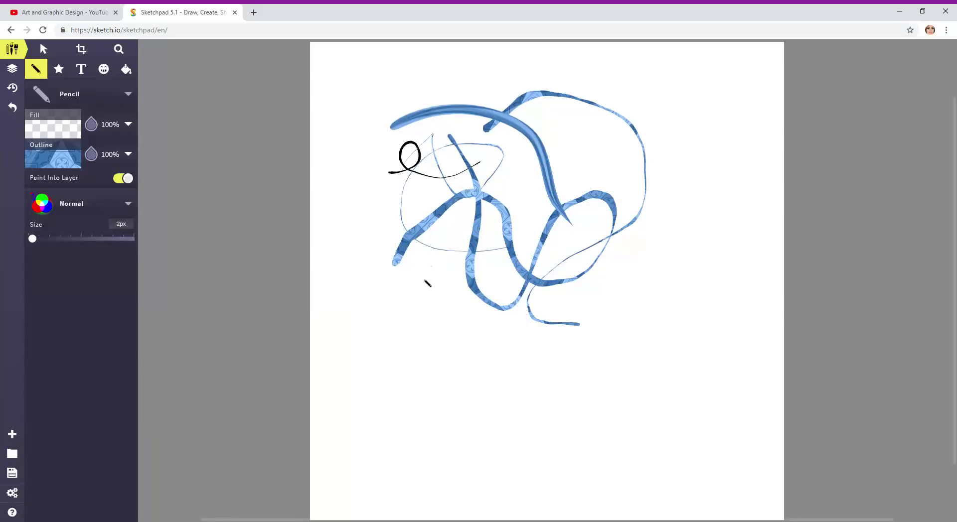
{"action": "mouse_move", "coordinate": [435, 353]}
{"action": "left_mouse_down"}
{"action": "mouse_move", "coordinate": [551, 402]}
{"action": "mouse_move", "coordinate": [592, 391]}
{"action": "left_mouse_up"}
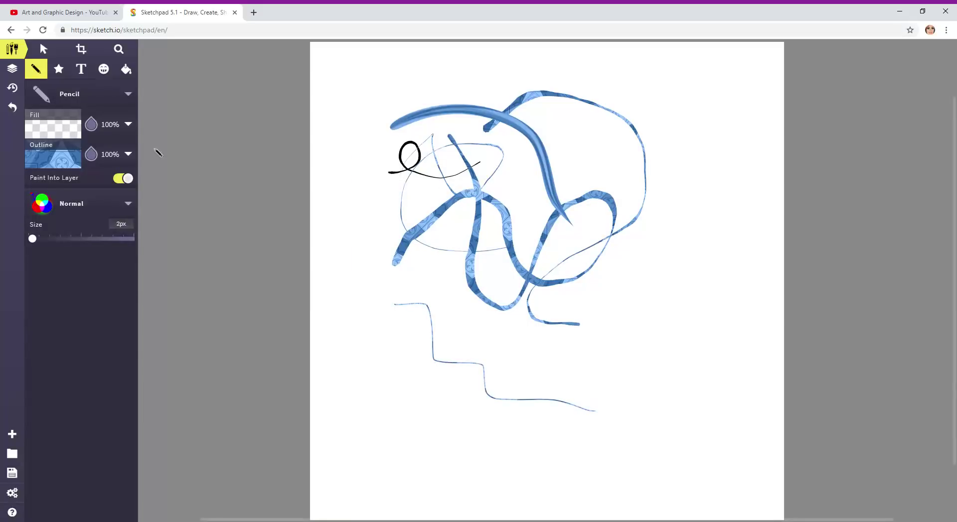
Draw a blue Pen curve at the upper left
{"action": "left_click", "coordinate": [128, 93]}
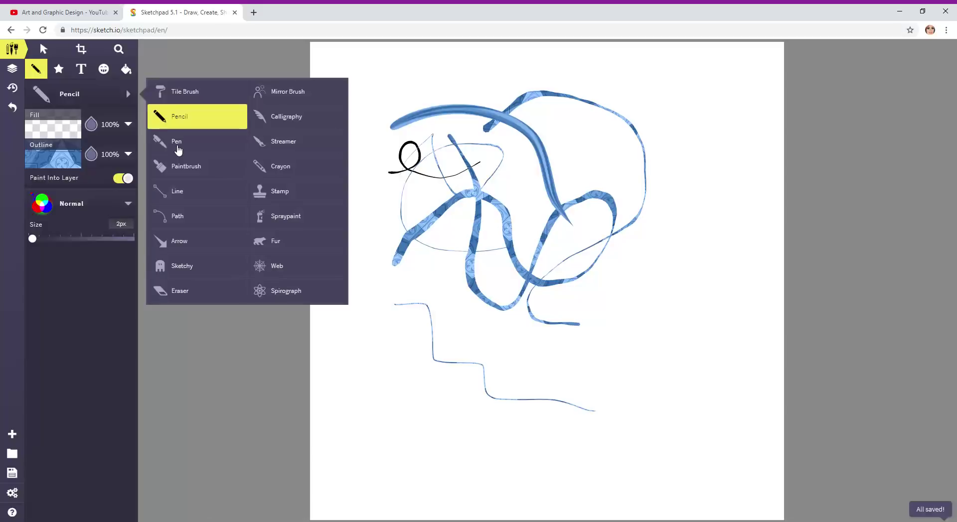
{"action": "left_click", "coordinate": [177, 146]}
{"action": "mouse_move", "coordinate": [373, 173]}
{"action": "left_mouse_down"}
{"action": "mouse_move", "coordinate": [379, 129]}
{"action": "mouse_move", "coordinate": [399, 98]}
{"action": "mouse_move", "coordinate": [473, 129]}
{"action": "left_mouse_up"}
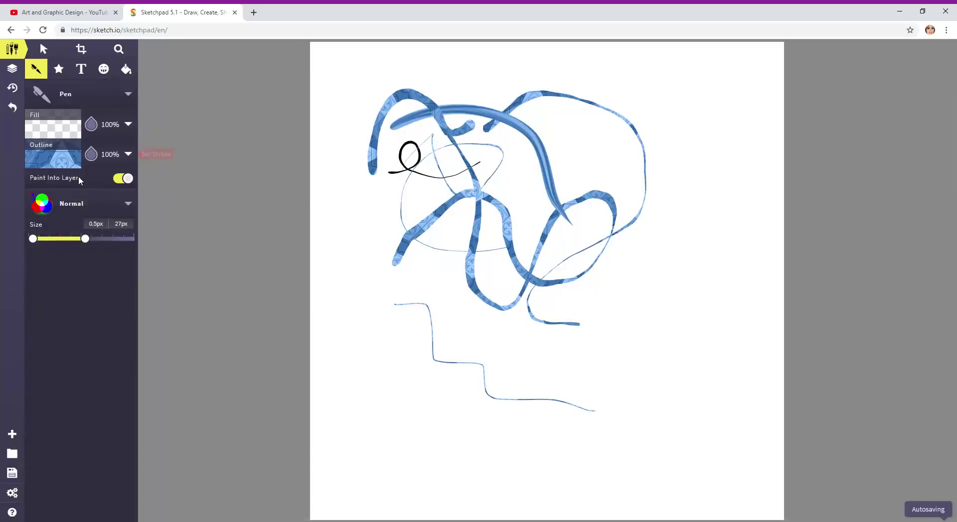
Set the outline to plain purple #9123F3 and paint a thick Paintbrush band across the middle
{"action": "left_click", "coordinate": [80, 160]}
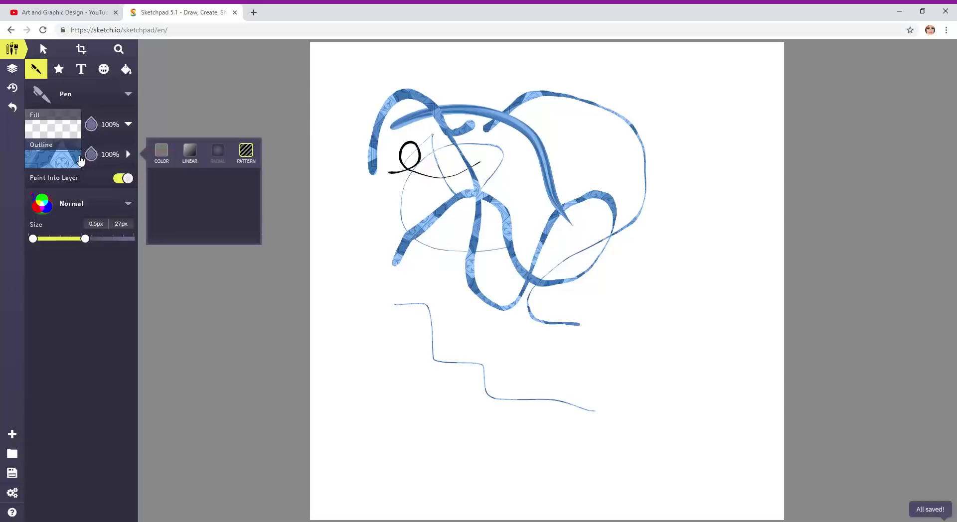
{"action": "left_click", "coordinate": [165, 155]}
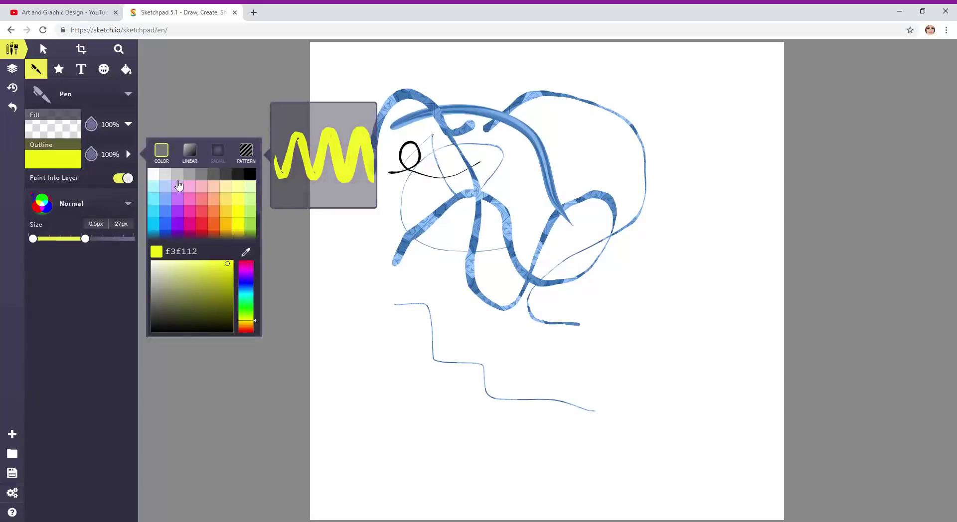
{"action": "left_click", "coordinate": [182, 227]}
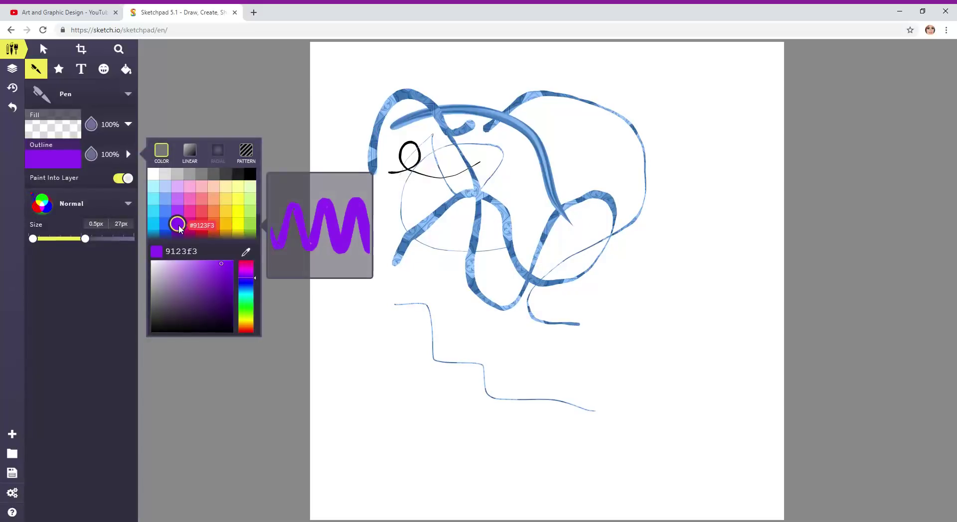
{"action": "left_click", "coordinate": [129, 95]}
{"action": "left_click", "coordinate": [178, 169]}
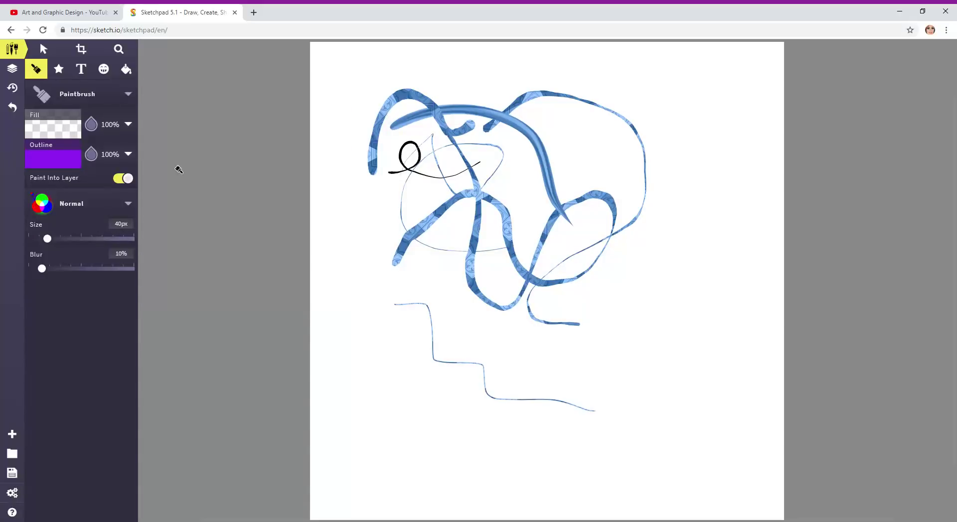
{"action": "left_click_drag", "start_coordinate": [373, 288], "coordinate": [546, 292]}
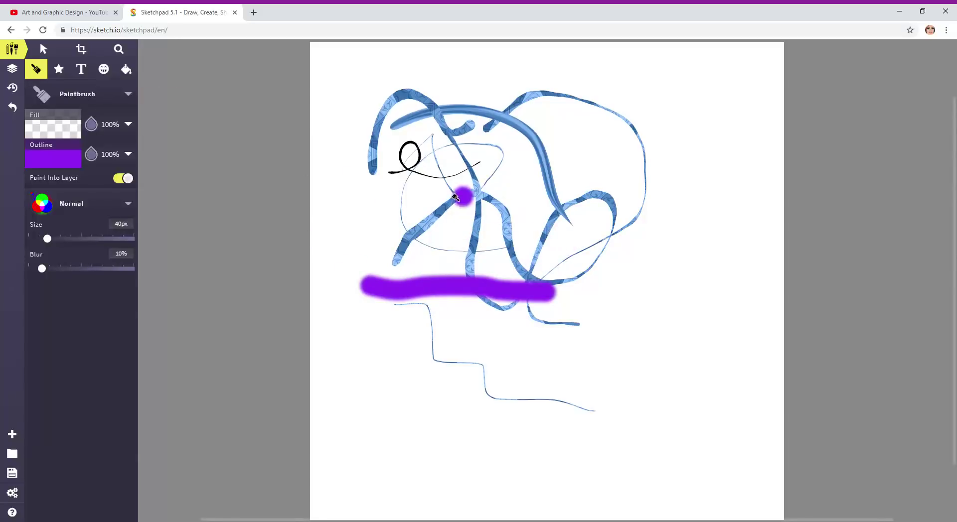
Switch to the Sketchy brush
{"action": "left_click", "coordinate": [128, 95]}
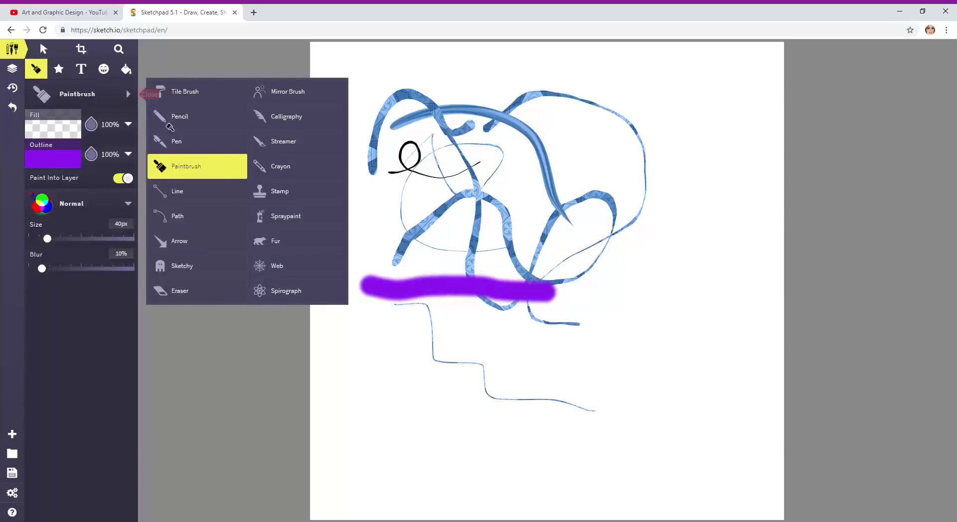
{"action": "left_click", "coordinate": [179, 270]}
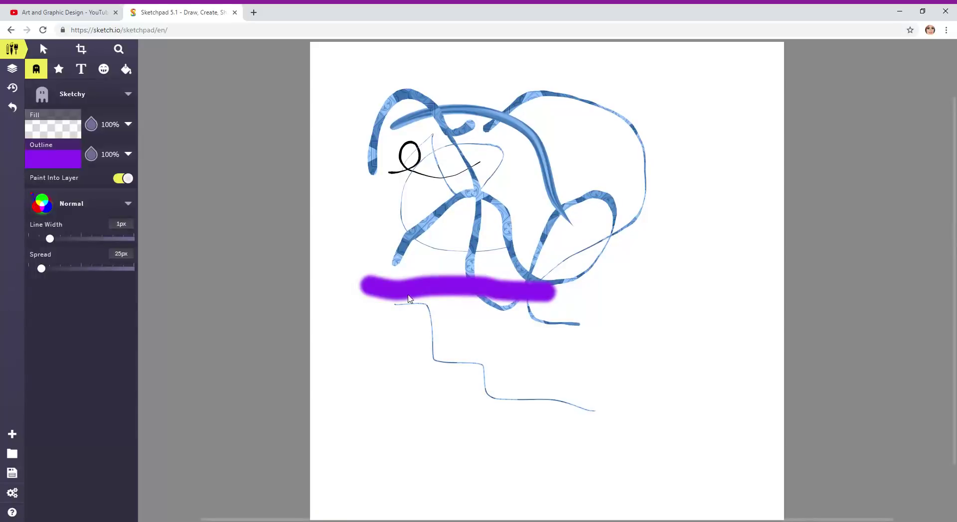
{"action": "left_click", "coordinate": [59, 163]}
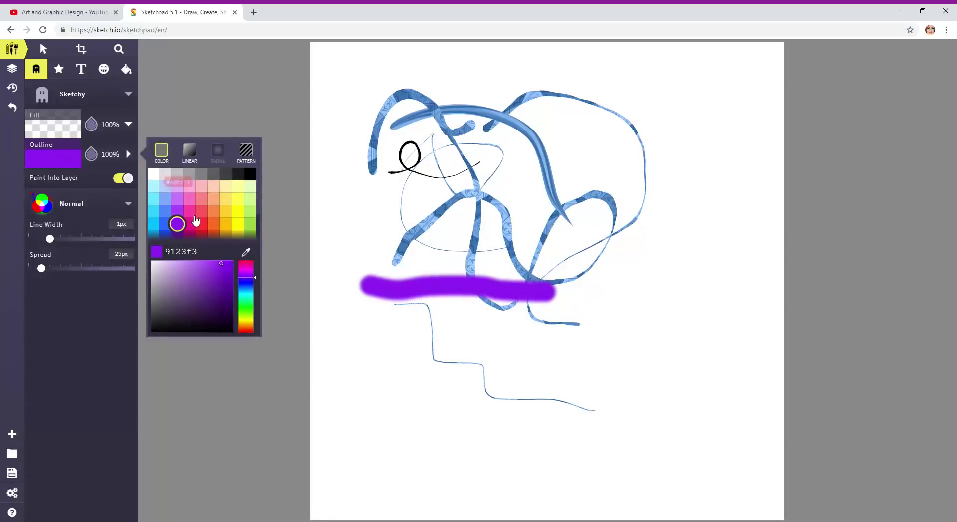
Set the outline to light pink #FFB4DE and draw loose Sketchy loops over the right and lower canvas
{"action": "left_click", "coordinate": [189, 187]}
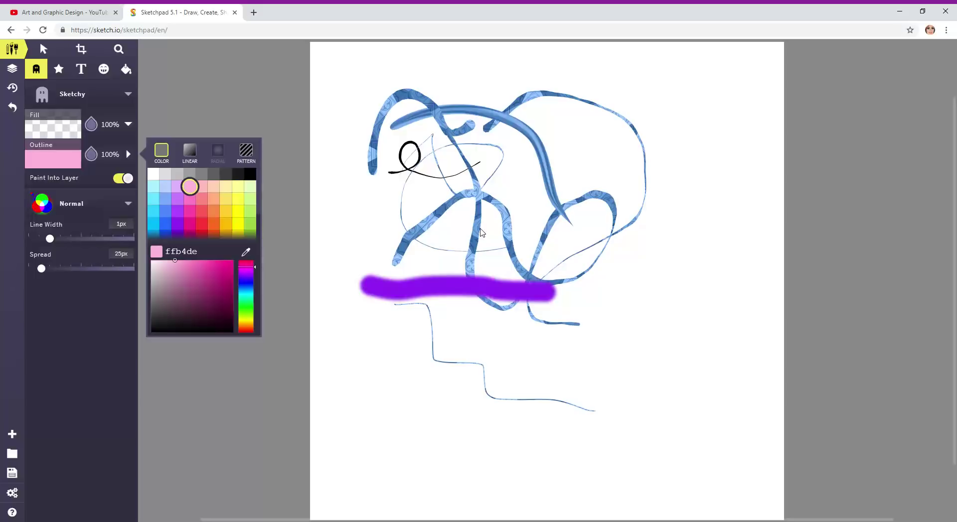
{"action": "mouse_move", "coordinate": [481, 227]}
{"action": "left_mouse_down"}
{"action": "mouse_move", "coordinate": [528, 184]}
{"action": "mouse_move", "coordinate": [588, 223]}
{"action": "left_mouse_up"}
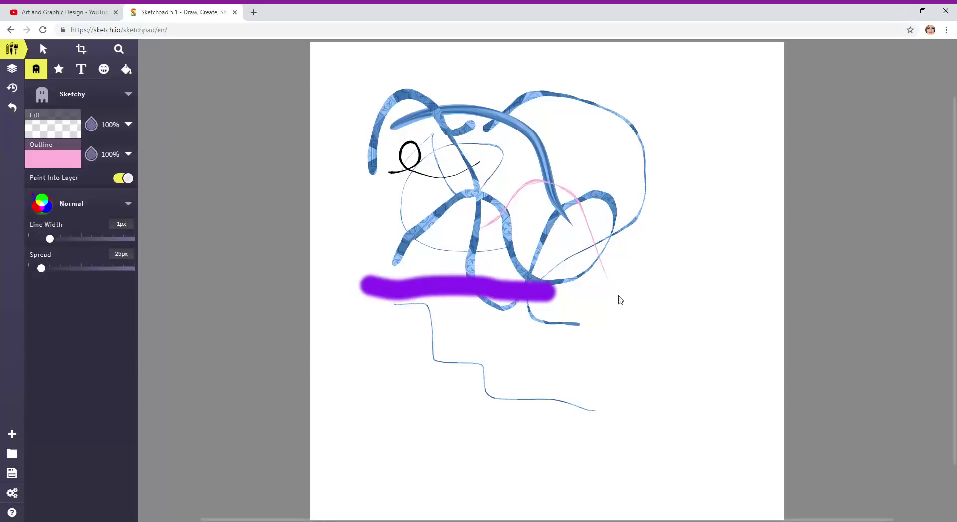
{"action": "mouse_move", "coordinate": [606, 413]}
{"action": "left_mouse_down"}
{"action": "mouse_move", "coordinate": [547, 438]}
{"action": "mouse_move", "coordinate": [515, 431]}
{"action": "mouse_move", "coordinate": [504, 403]}
{"action": "mouse_move", "coordinate": [541, 385]}
{"action": "mouse_move", "coordinate": [612, 394]}
{"action": "mouse_move", "coordinate": [669, 355]}
{"action": "mouse_move", "coordinate": [679, 305]}
{"action": "mouse_move", "coordinate": [645, 267]}
{"action": "mouse_move", "coordinate": [562, 263]}
{"action": "mouse_move", "coordinate": [543, 246]}
{"action": "mouse_move", "coordinate": [583, 177]}
{"action": "mouse_move", "coordinate": [593, 133]}
{"action": "mouse_move", "coordinate": [623, 122]}
{"action": "left_mouse_up"}
{"action": "left_click_drag", "start_coordinate": [686, 186], "coordinate": [687, 183]}
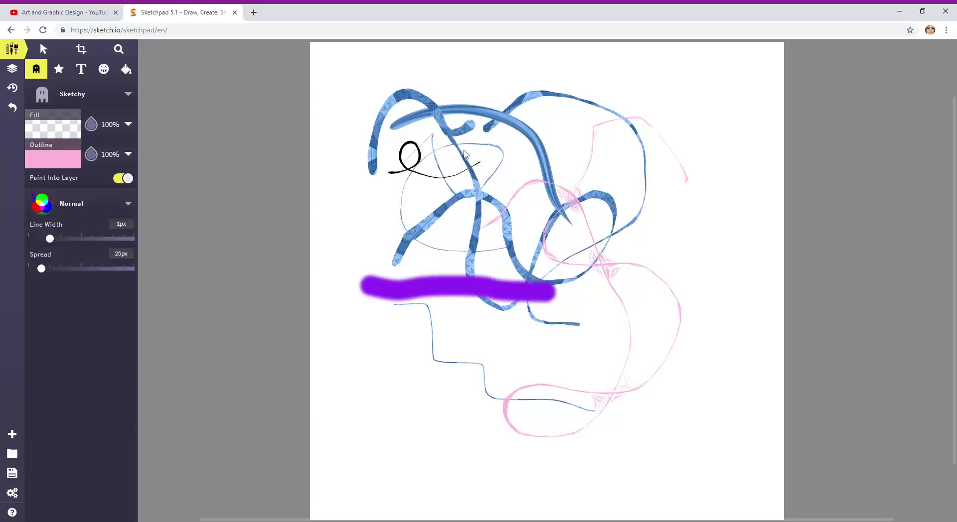
{"action": "left_click", "coordinate": [128, 94]}
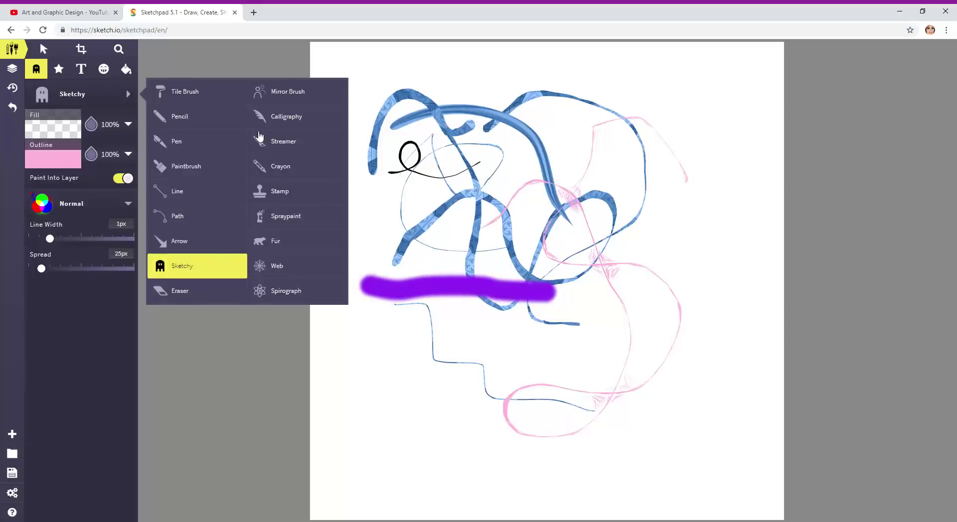
Draw a pink mirrored starburst with the Mirror Brush, then undo it
{"action": "left_click", "coordinate": [305, 93]}
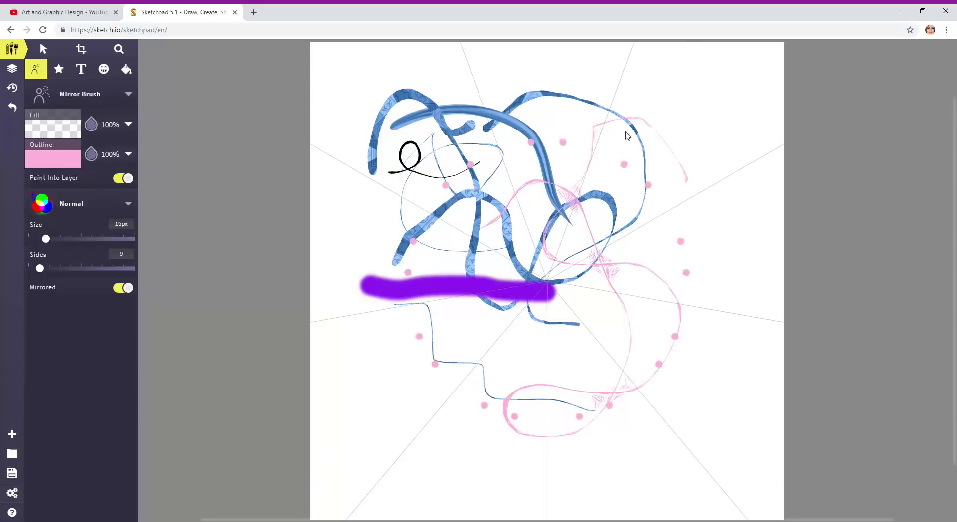
{"action": "mouse_move", "coordinate": [635, 139]}
{"action": "left_mouse_down"}
{"action": "mouse_move", "coordinate": [580, 219]}
{"action": "mouse_move", "coordinate": [544, 225]}
{"action": "mouse_move", "coordinate": [532, 239]}
{"action": "mouse_move", "coordinate": [546, 263]}
{"action": "left_mouse_up"}
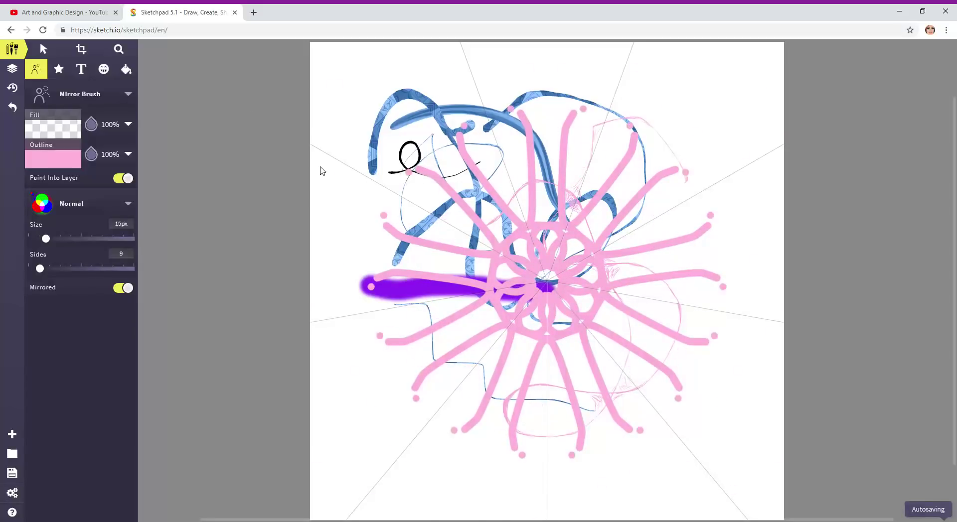
{"action": "left_click", "coordinate": [13, 108]}
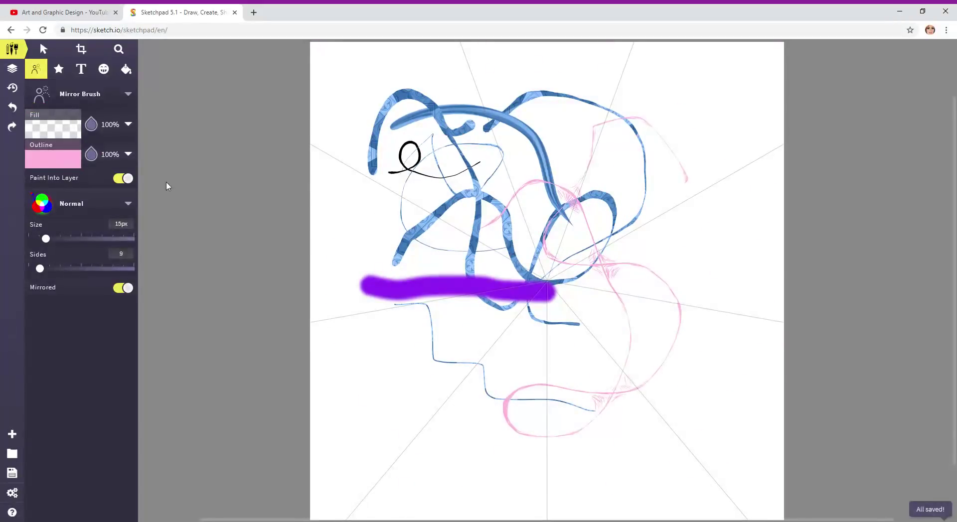
{"action": "left_click", "coordinate": [128, 94]}
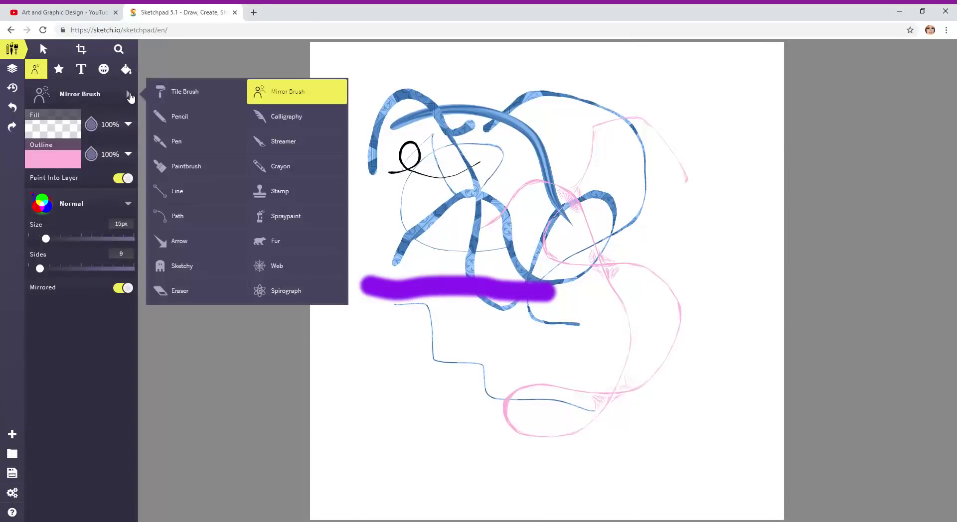
Switch to Calligraphy with a yellow #FFFF49 outline, 12px size and 127° tip angle
{"action": "left_click", "coordinate": [275, 120]}
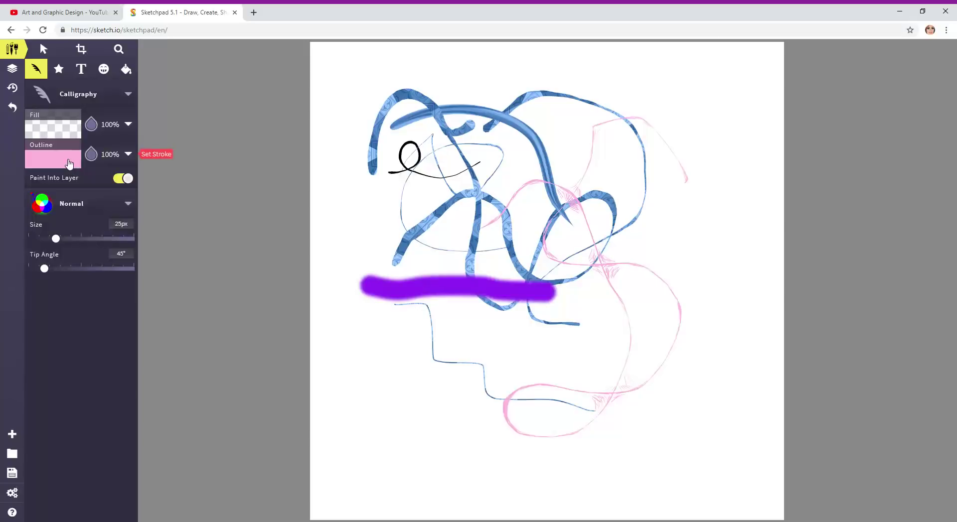
{"action": "left_click", "coordinate": [69, 164]}
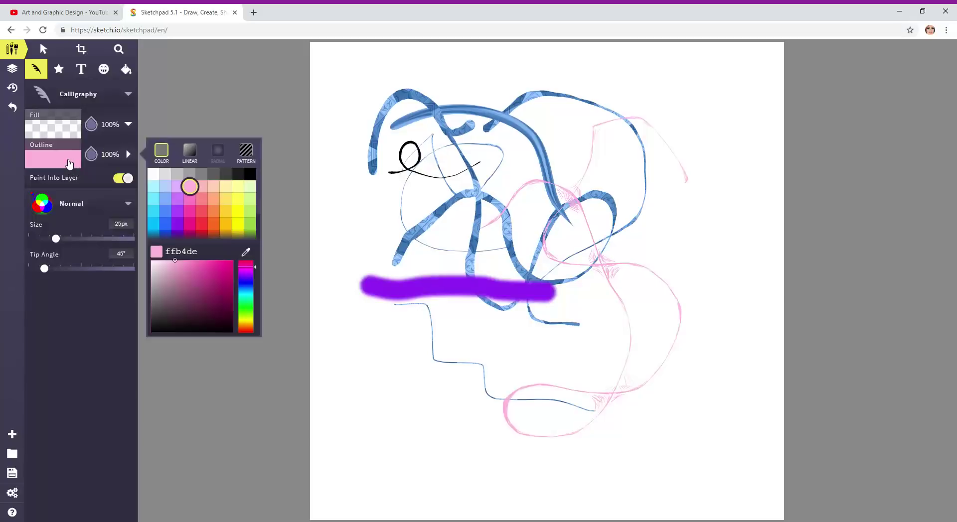
{"action": "left_click", "coordinate": [237, 199]}
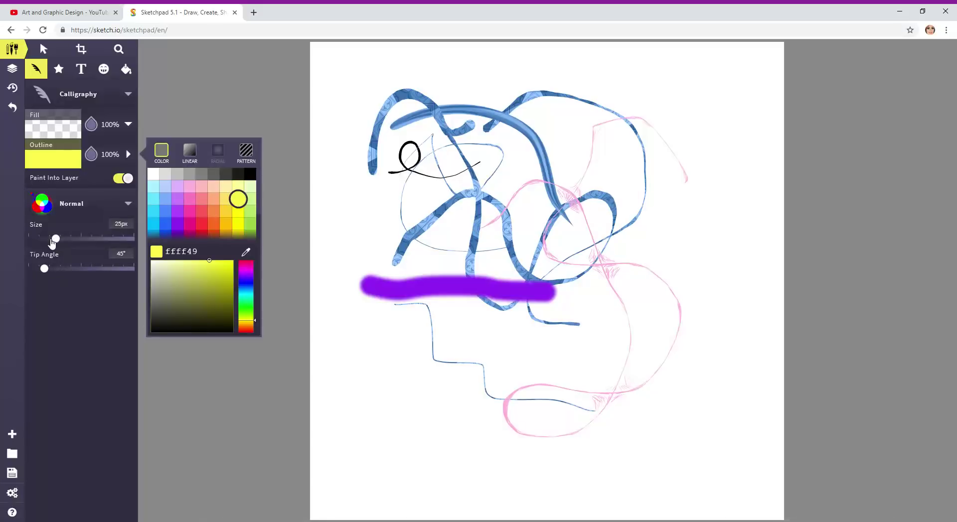
{"action": "mouse_move", "coordinate": [53, 243]}
{"action": "left_mouse_down"}
{"action": "mouse_move", "coordinate": [65, 243]}
{"action": "mouse_move", "coordinate": [47, 243]}
{"action": "left_mouse_up"}
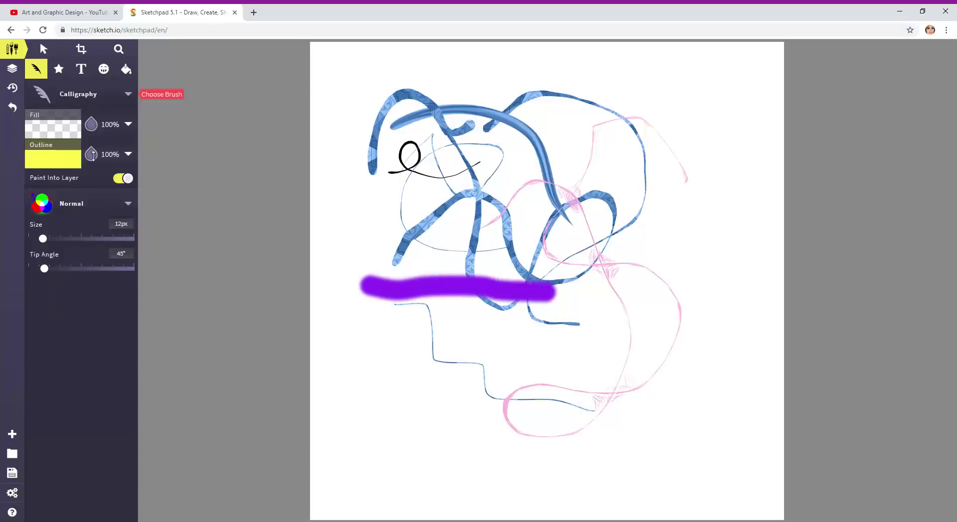
{"action": "mouse_move", "coordinate": [46, 269]}
{"action": "left_mouse_down"}
{"action": "mouse_move", "coordinate": [96, 283]}
{"action": "mouse_move", "coordinate": [42, 278]}
{"action": "mouse_move", "coordinate": [125, 278]}
{"action": "mouse_move", "coordinate": [71, 278]}
{"action": "left_mouse_up"}
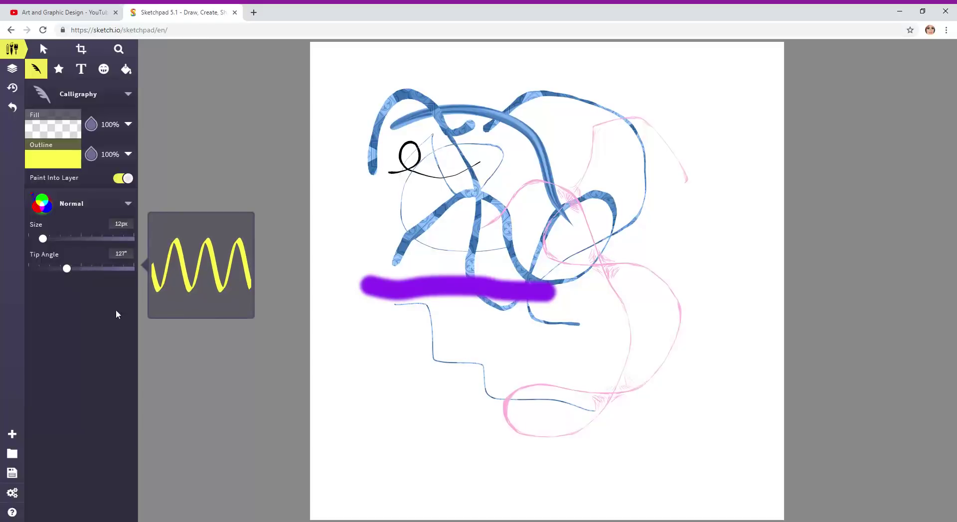
Write yellow calligraphy letters at the lower left and overdraw them with dense yellow loops
{"action": "left_click_drag", "start_coordinate": [376, 348], "coordinate": [402, 341]}
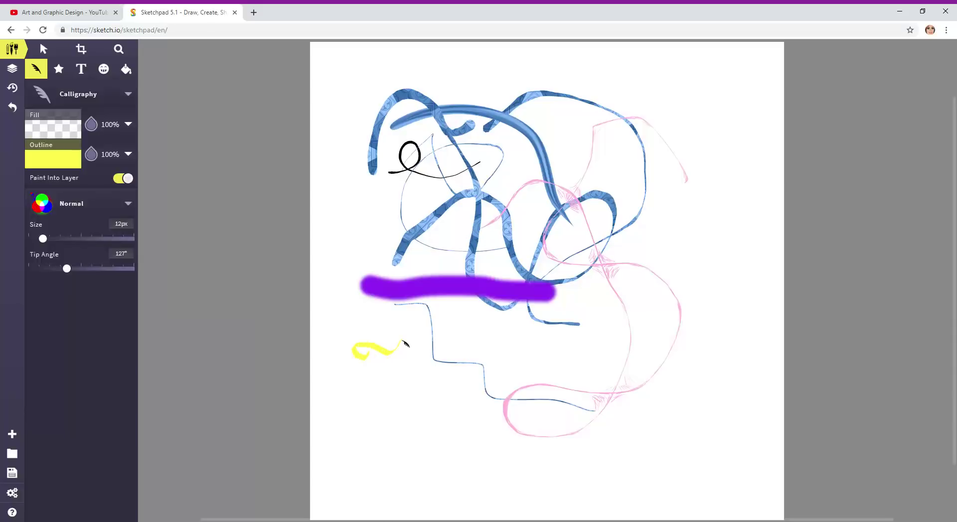
{"action": "mouse_move", "coordinate": [375, 395]}
{"action": "left_mouse_down"}
{"action": "mouse_move", "coordinate": [410, 390]}
{"action": "mouse_move", "coordinate": [442, 378]}
{"action": "left_mouse_up"}
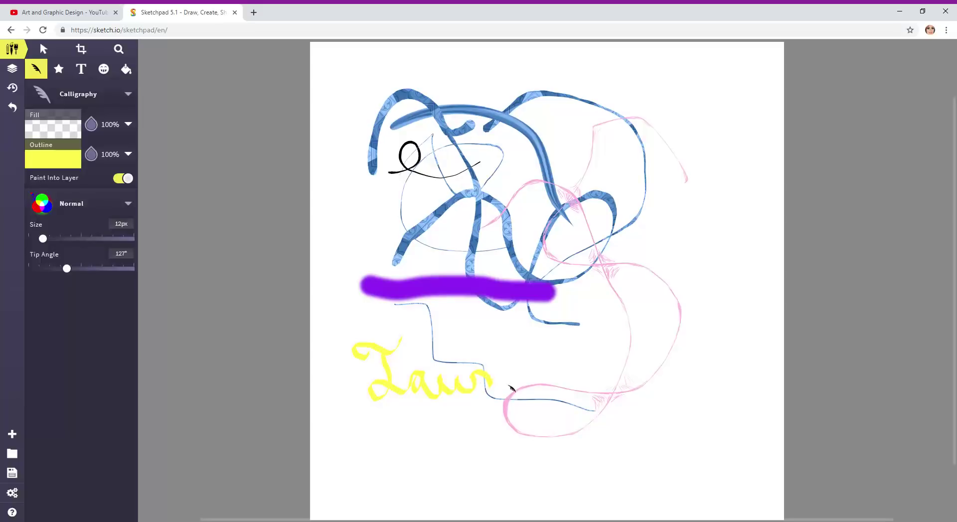
{"action": "mouse_move", "coordinate": [512, 388]}
{"action": "left_mouse_down"}
{"action": "mouse_move", "coordinate": [536, 384]}
{"action": "mouse_move", "coordinate": [537, 367]}
{"action": "mouse_move", "coordinate": [552, 401]}
{"action": "mouse_move", "coordinate": [547, 430]}
{"action": "mouse_move", "coordinate": [533, 411]}
{"action": "mouse_move", "coordinate": [565, 370]}
{"action": "mouse_move", "coordinate": [557, 362]}
{"action": "mouse_move", "coordinate": [559, 388]}
{"action": "mouse_move", "coordinate": [566, 364]}
{"action": "mouse_move", "coordinate": [583, 384]}
{"action": "mouse_move", "coordinate": [588, 372]}
{"action": "mouse_move", "coordinate": [441, 388]}
{"action": "left_mouse_up"}
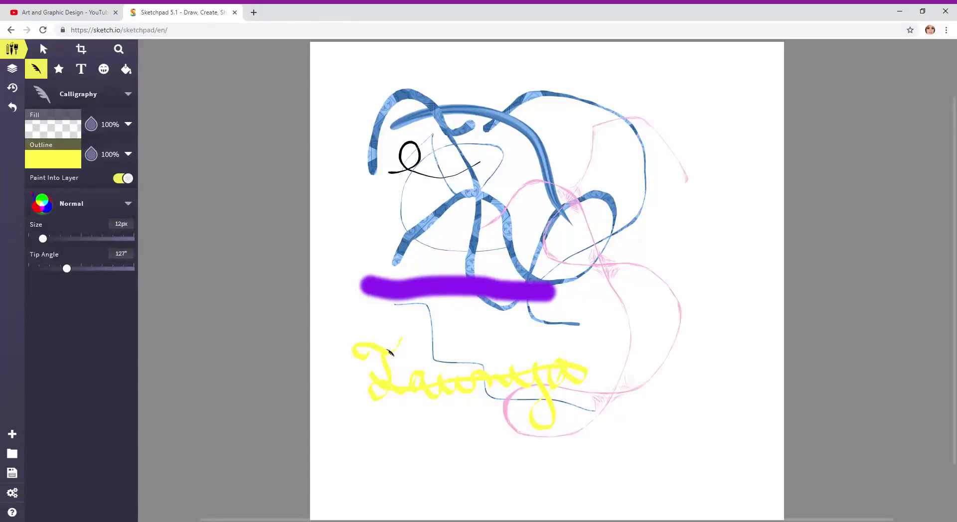
{"action": "mouse_move", "coordinate": [404, 351]}
{"action": "left_mouse_down"}
{"action": "mouse_move", "coordinate": [379, 359]}
{"action": "mouse_move", "coordinate": [408, 387]}
{"action": "mouse_move", "coordinate": [395, 407]}
{"action": "mouse_move", "coordinate": [404, 387]}
{"action": "mouse_move", "coordinate": [450, 382]}
{"action": "mouse_move", "coordinate": [437, 377]}
{"action": "mouse_move", "coordinate": [458, 398]}
{"action": "mouse_move", "coordinate": [461, 371]}
{"action": "mouse_move", "coordinate": [541, 387]}
{"action": "left_mouse_up"}
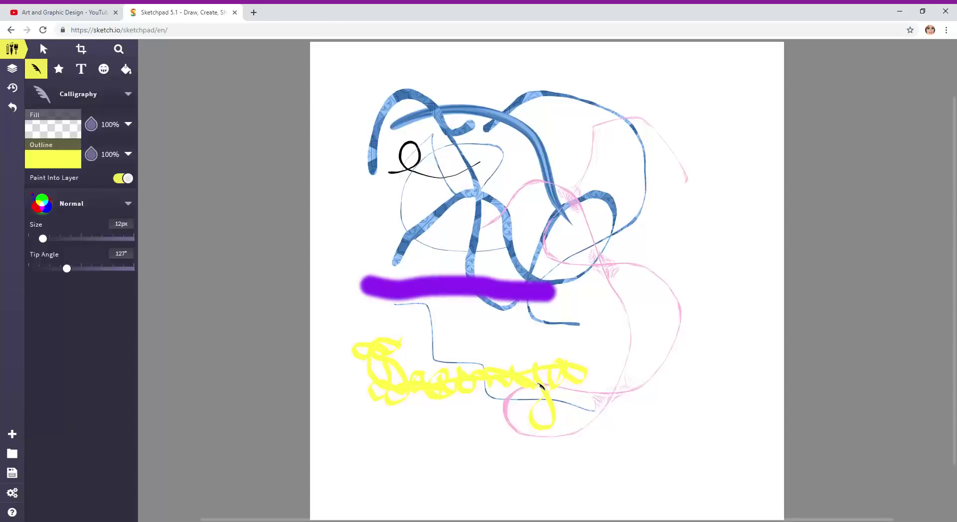
{"action": "left_click", "coordinate": [129, 96]}
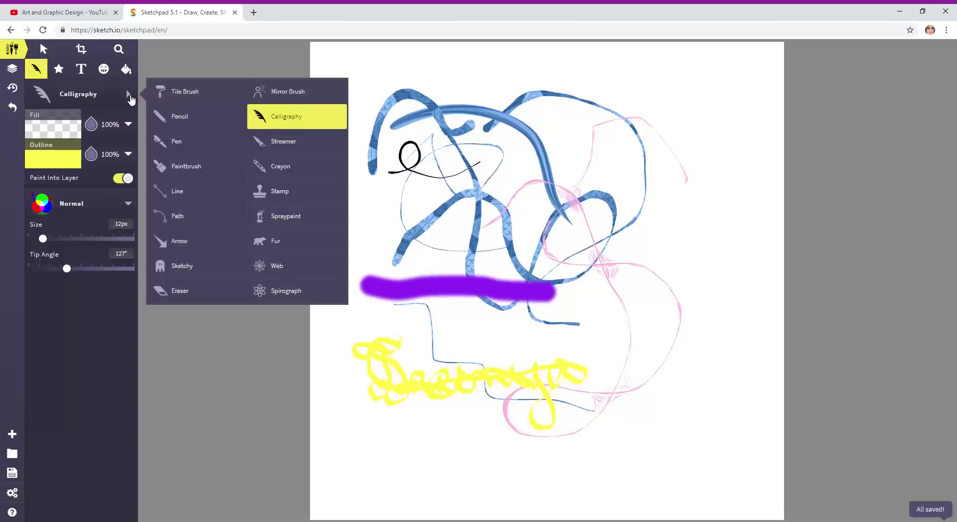
Draw a tall wavy yellow Streamer line down the right edge, then switch to Crayon
{"action": "left_click", "coordinate": [259, 144]}
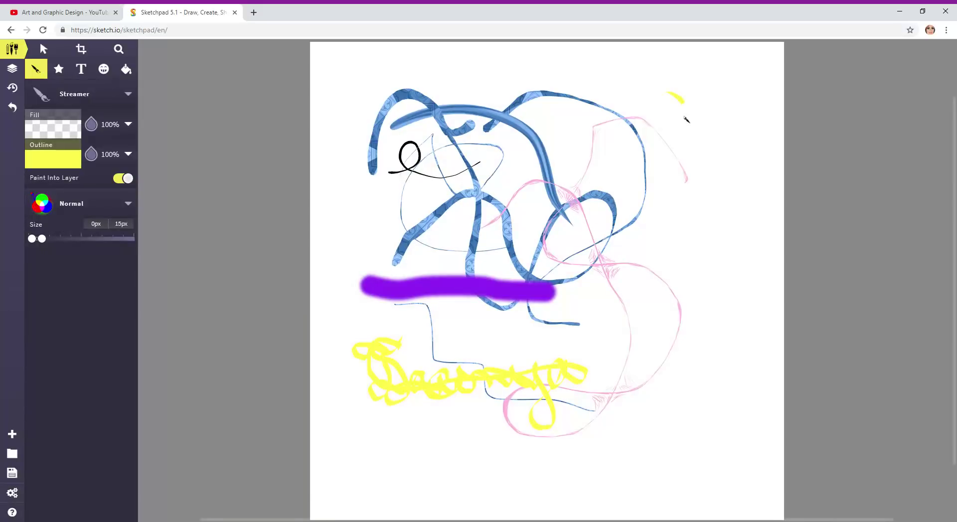
{"action": "mouse_move", "coordinate": [688, 157]}
{"action": "left_mouse_down"}
{"action": "mouse_move", "coordinate": [708, 186]}
{"action": "mouse_move", "coordinate": [691, 201]}
{"action": "left_mouse_up"}
{"action": "mouse_move", "coordinate": [689, 252]}
{"action": "left_mouse_down"}
{"action": "mouse_move", "coordinate": [717, 259]}
{"action": "mouse_move", "coordinate": [727, 294]}
{"action": "mouse_move", "coordinate": [678, 367]}
{"action": "mouse_move", "coordinate": [686, 390]}
{"action": "mouse_move", "coordinate": [719, 392]}
{"action": "left_mouse_up"}
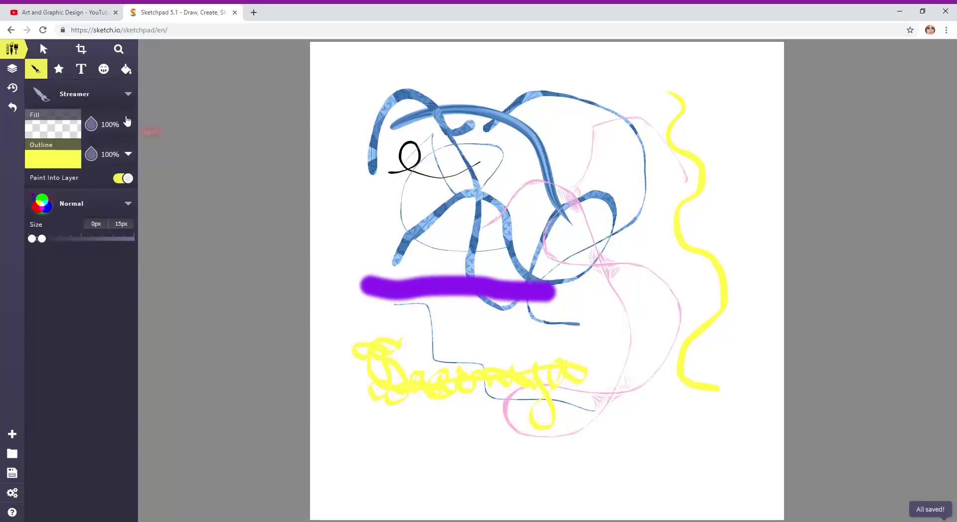
{"action": "left_click", "coordinate": [134, 95]}
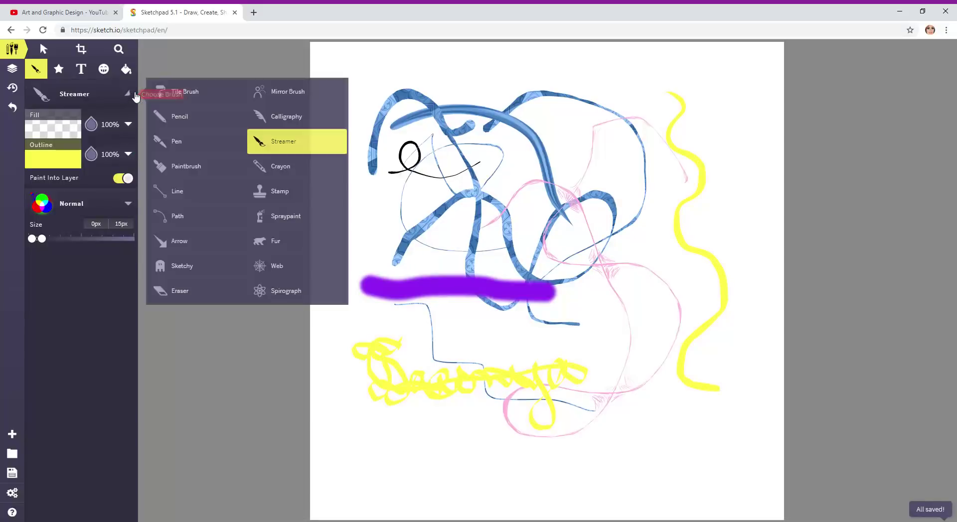
{"action": "left_click", "coordinate": [274, 169]}
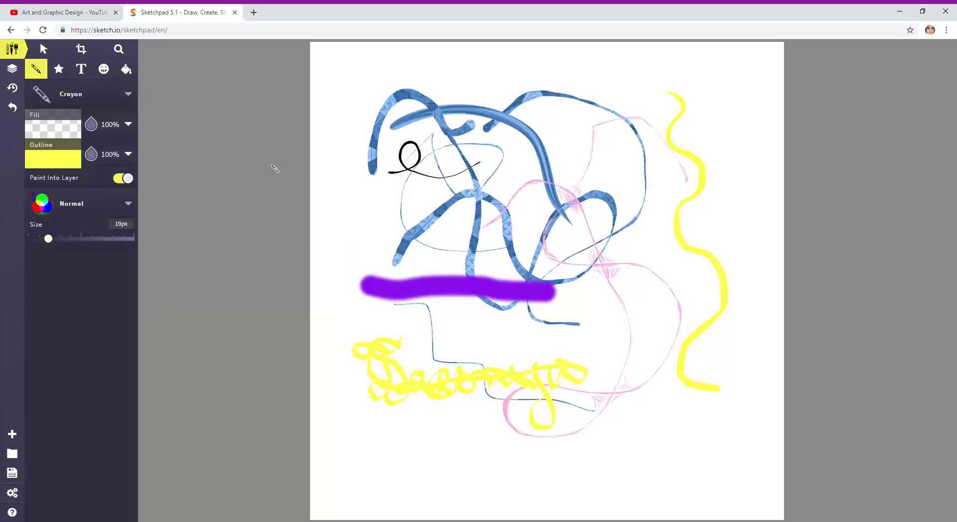
Set the Crayon outline to a linear black, red and blue gradient
{"action": "left_click", "coordinate": [67, 168]}
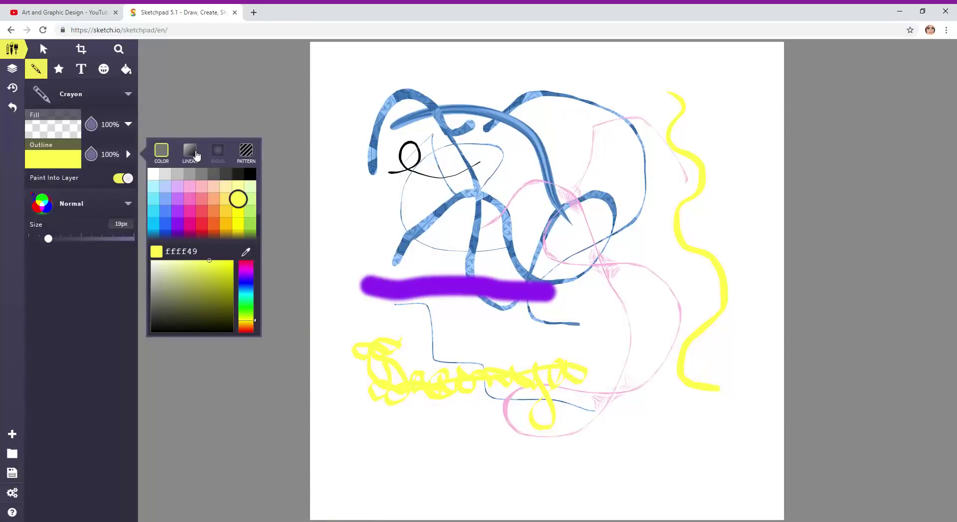
{"action": "left_click", "coordinate": [196, 156]}
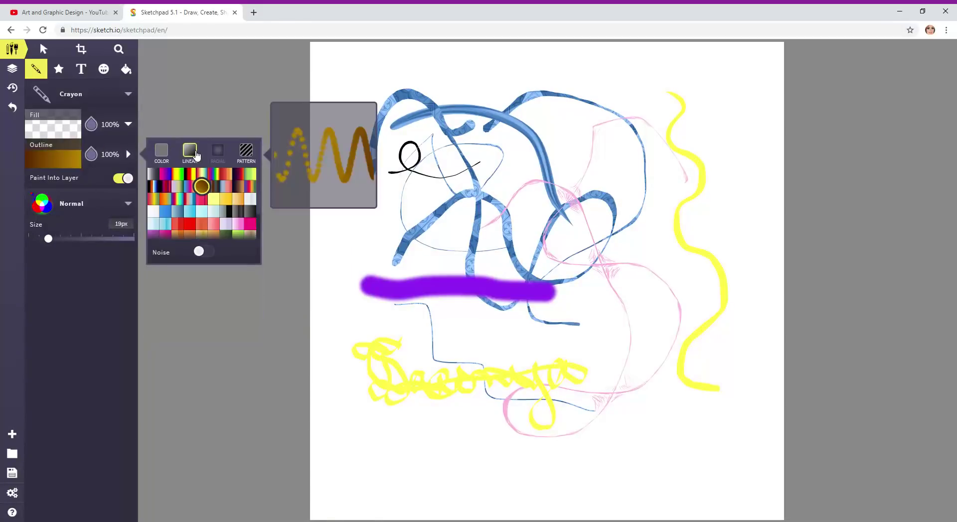
{"action": "left_click", "coordinate": [155, 188]}
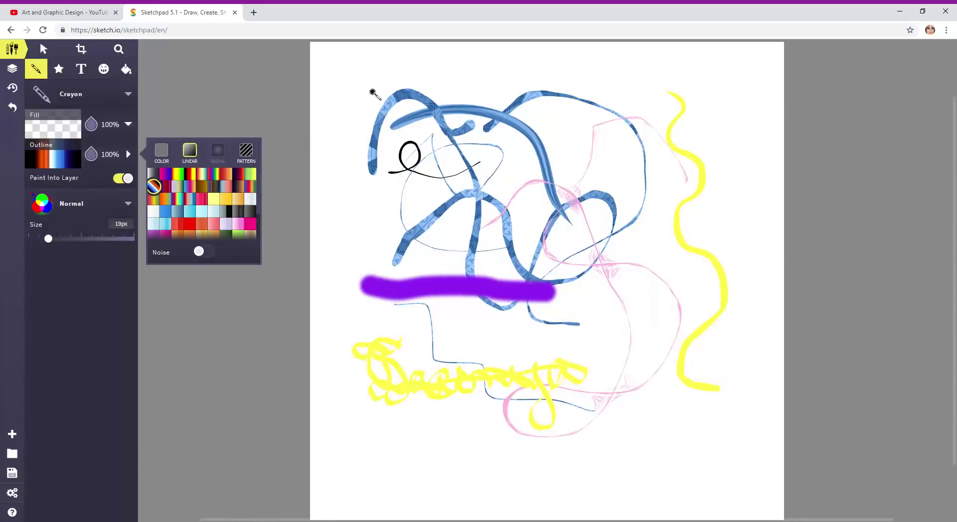
Draw a row of vertical gradient crayon strokes at the top left
{"action": "left_click_drag", "start_coordinate": [373, 91], "coordinate": [375, 144]}
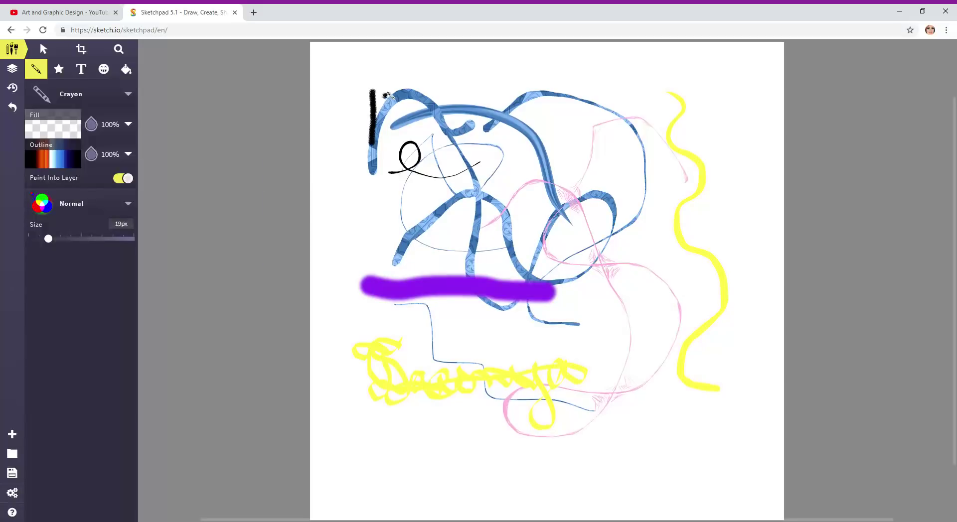
{"action": "left_click_drag", "start_coordinate": [386, 90], "coordinate": [392, 153]}
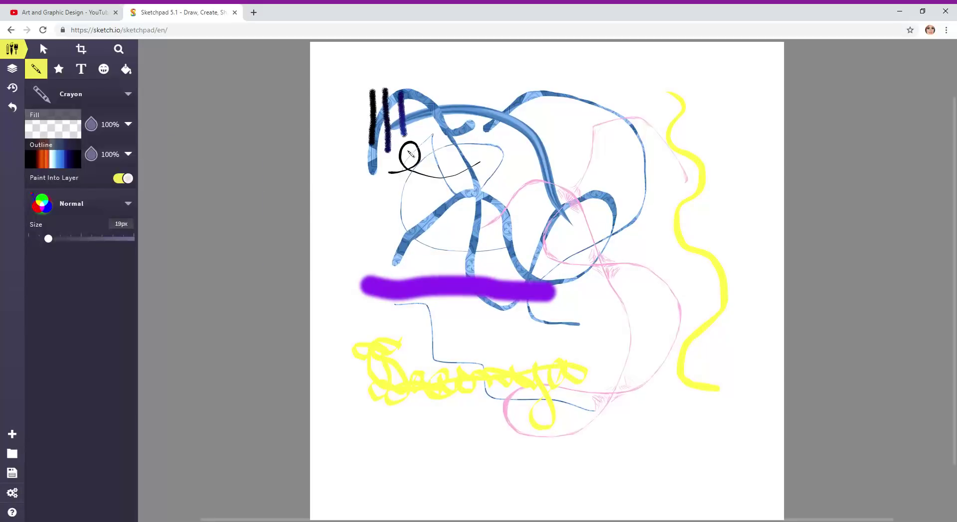
{"action": "left_click_drag", "start_coordinate": [410, 154], "coordinate": [406, 151]}
{"action": "left_click_drag", "start_coordinate": [422, 90], "coordinate": [432, 161]}
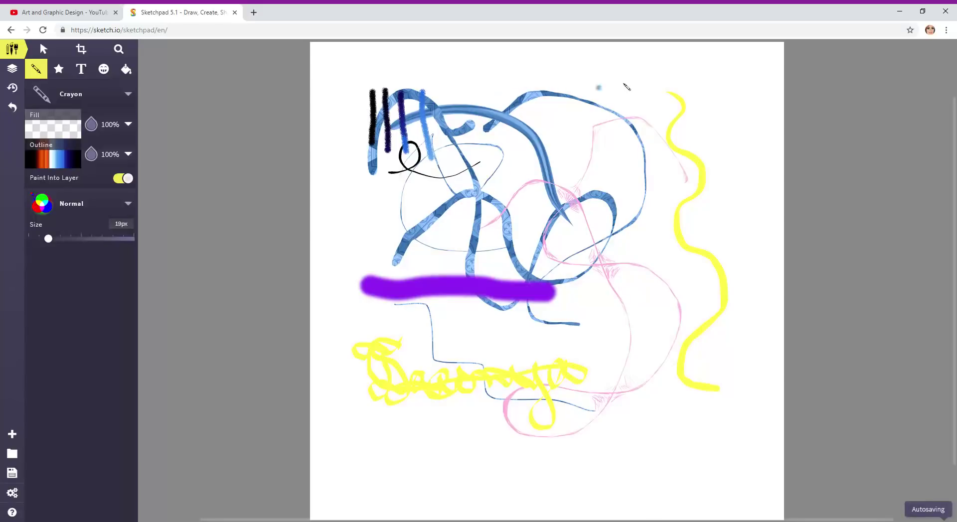
Build a multicoloured crayon cross-hatch of diagonal and crossing strokes at the top right
{"action": "left_click_drag", "start_coordinate": [623, 93], "coordinate": [598, 122]}
{"action": "left_click", "coordinate": [588, 146]}
{"action": "mouse_move", "coordinate": [636, 88]}
{"action": "left_mouse_down"}
{"action": "mouse_move", "coordinate": [610, 154]}
{"action": "mouse_move", "coordinate": [650, 94]}
{"action": "mouse_move", "coordinate": [627, 158]}
{"action": "left_mouse_up"}
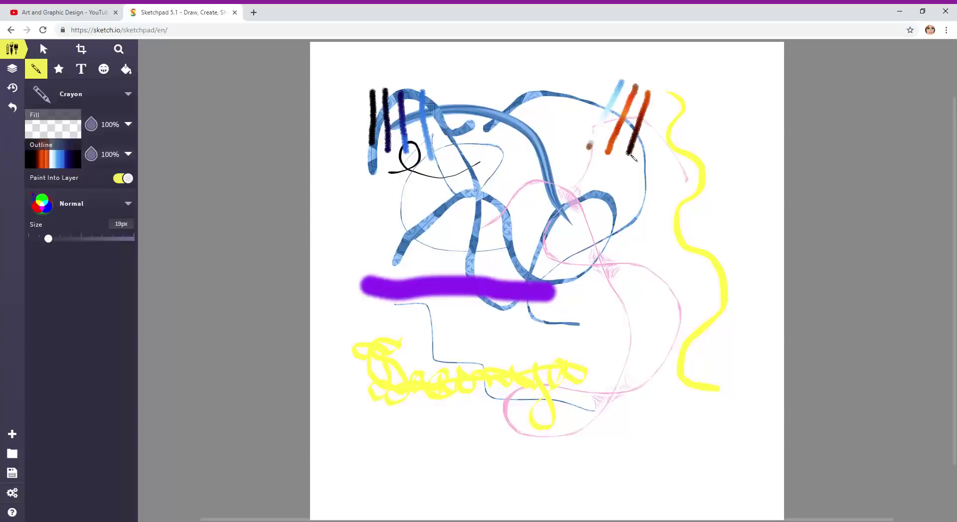
{"action": "left_click", "coordinate": [659, 109]}
{"action": "left_click_drag", "start_coordinate": [665, 96], "coordinate": [650, 174]}
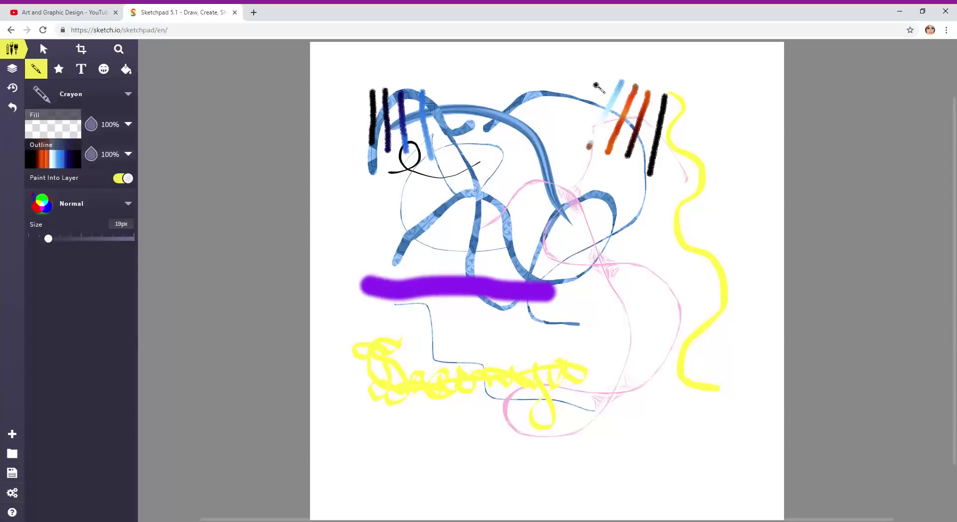
{"action": "left_click_drag", "start_coordinate": [594, 83], "coordinate": [673, 115]}
{"action": "left_click_drag", "start_coordinate": [584, 102], "coordinate": [687, 138]}
{"action": "left_click_drag", "start_coordinate": [577, 132], "coordinate": [671, 160]}
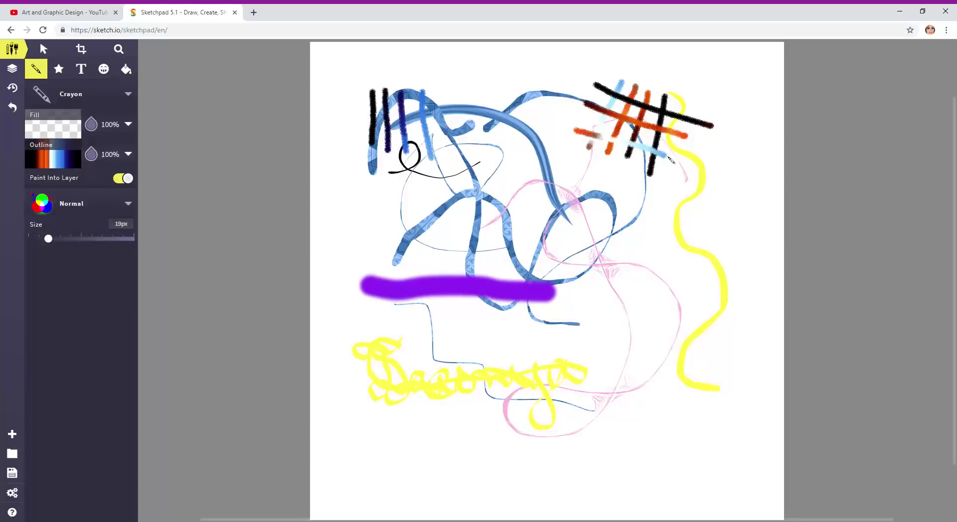
Add a crayon hash of navy, black and light-blue strokes at right middle
{"action": "mouse_move", "coordinate": [672, 271]}
{"action": "left_mouse_down"}
{"action": "mouse_move", "coordinate": [641, 330]}
{"action": "mouse_move", "coordinate": [663, 323]}
{"action": "left_mouse_up"}
{"action": "left_click_drag", "start_coordinate": [708, 286], "coordinate": [685, 330]}
{"action": "left_click_drag", "start_coordinate": [653, 277], "coordinate": [718, 302]}
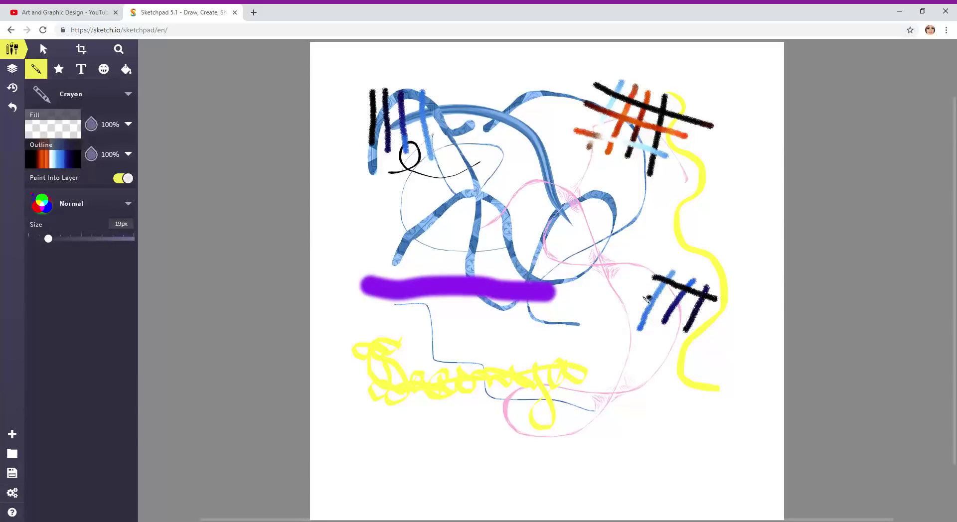
{"action": "mouse_move", "coordinate": [639, 294]}
{"action": "left_mouse_down"}
{"action": "mouse_move", "coordinate": [723, 313]}
{"action": "mouse_move", "coordinate": [628, 311]}
{"action": "left_mouse_up"}
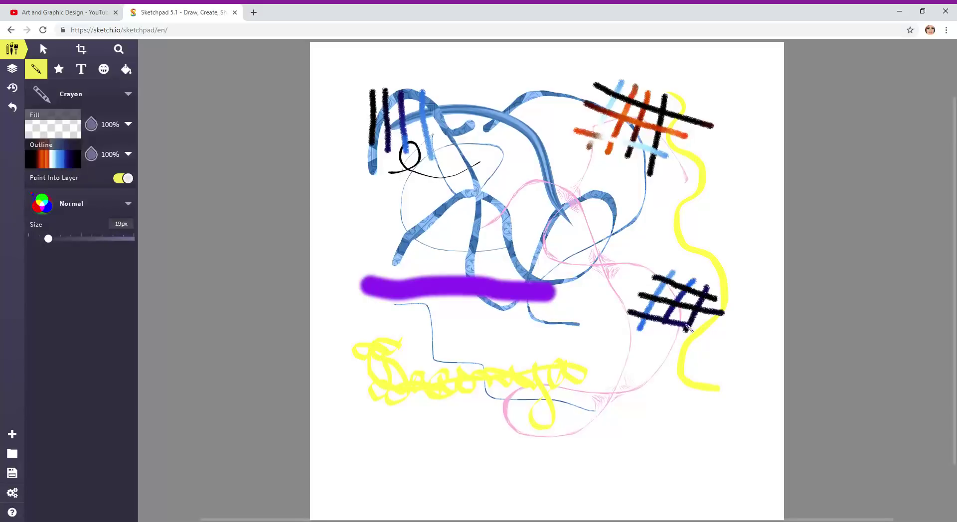
{"action": "left_click_drag", "start_coordinate": [643, 274], "coordinate": [648, 330]}
{"action": "mouse_move", "coordinate": [653, 330]}
{"action": "left_mouse_down"}
{"action": "mouse_move", "coordinate": [659, 259]}
{"action": "mouse_move", "coordinate": [672, 337]}
{"action": "left_mouse_up"}
{"action": "mouse_move", "coordinate": [689, 273]}
{"action": "left_mouse_down"}
{"action": "mouse_move", "coordinate": [696, 331]}
{"action": "mouse_move", "coordinate": [710, 284]}
{"action": "mouse_move", "coordinate": [719, 322]}
{"action": "left_mouse_up"}
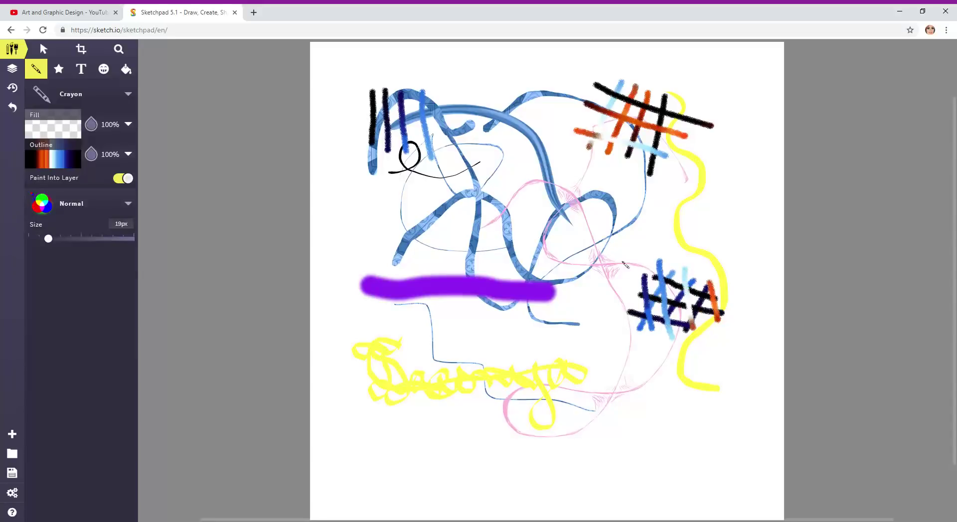
Switch to Spraypaint and spray a zigzag gradient streak along the bottom
{"action": "left_click", "coordinate": [134, 95]}
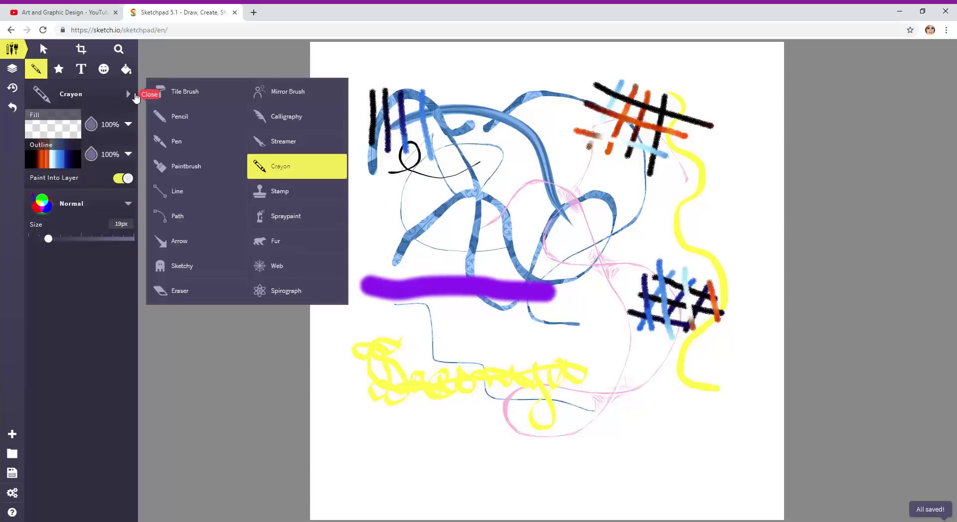
{"action": "left_click", "coordinate": [284, 217]}
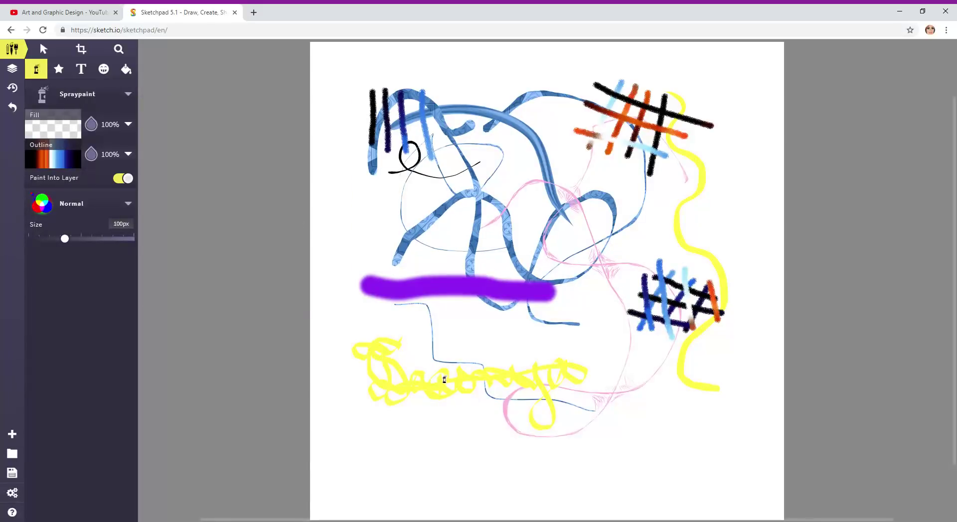
{"action": "mouse_move", "coordinate": [407, 461]}
{"action": "left_mouse_down"}
{"action": "mouse_move", "coordinate": [451, 418]}
{"action": "mouse_move", "coordinate": [497, 492]}
{"action": "mouse_move", "coordinate": [555, 436]}
{"action": "mouse_move", "coordinate": [576, 433]}
{"action": "mouse_move", "coordinate": [624, 488]}
{"action": "mouse_move", "coordinate": [650, 415]}
{"action": "mouse_move", "coordinate": [688, 448]}
{"action": "left_mouse_up"}
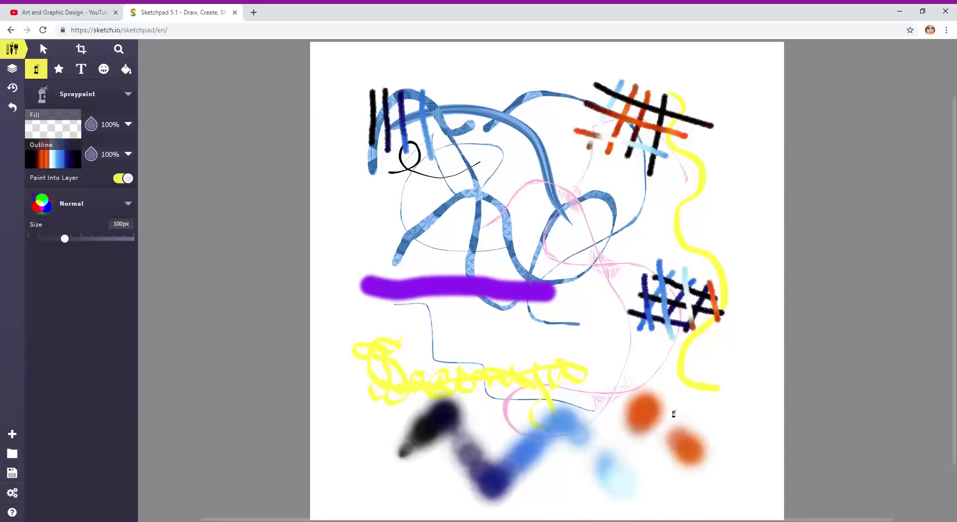
Spray orange blobs near the bottom right and a cluster of small dots mid-canvas
{"action": "left_click", "coordinate": [596, 339]}
{"action": "left_click", "coordinate": [540, 337]}
{"action": "left_click", "coordinate": [508, 336]}
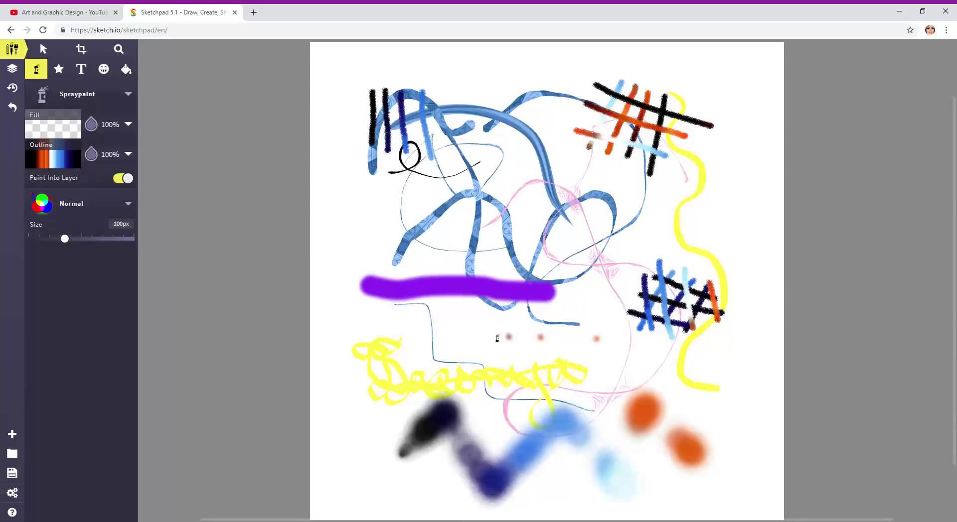
{"action": "left_click", "coordinate": [489, 331]}
{"action": "left_click", "coordinate": [498, 321]}
{"action": "left_click", "coordinate": [546, 320]}
Spray a grey horizontal streak, a dark vertical streak and an orange diagonal streak on the right
{"action": "left_click_drag", "start_coordinate": [650, 241], "coordinate": [747, 234]}
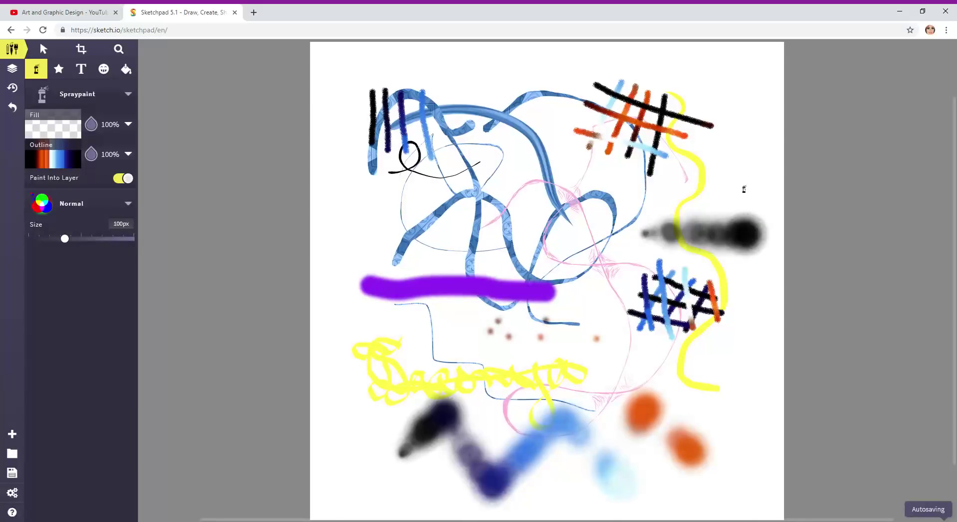
{"action": "left_click_drag", "start_coordinate": [744, 188], "coordinate": [740, 75]}
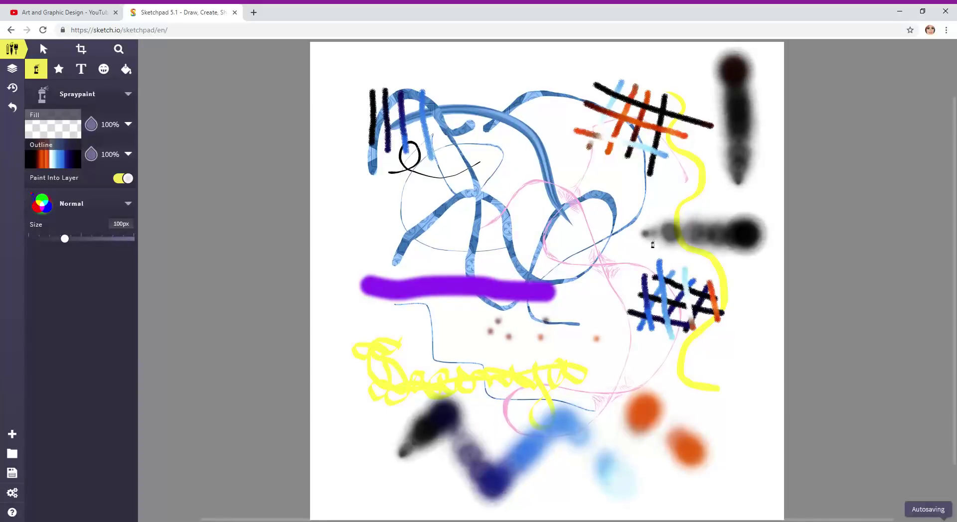
{"action": "mouse_move", "coordinate": [758, 326]}
{"action": "left_mouse_down"}
{"action": "mouse_move", "coordinate": [749, 323]}
{"action": "mouse_move", "coordinate": [685, 401]}
{"action": "left_mouse_up"}
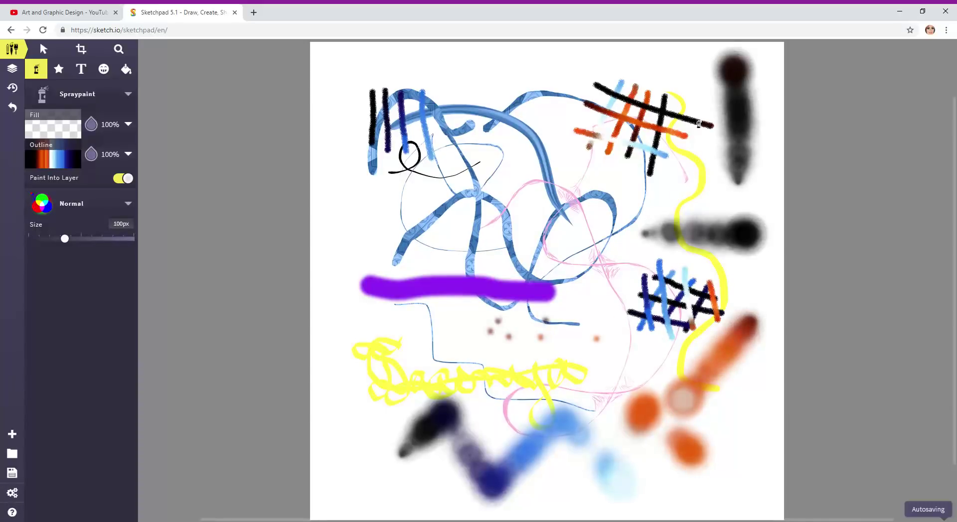